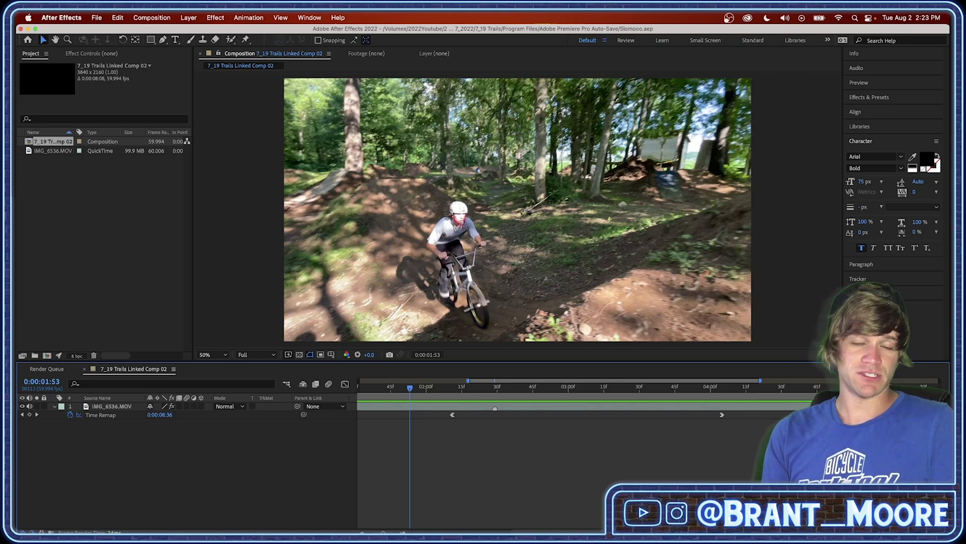
# - Preview the comp, show the Time Remap speed graph, and scrub through its 0.20 slow-motion dip
pyautogui.press('space')
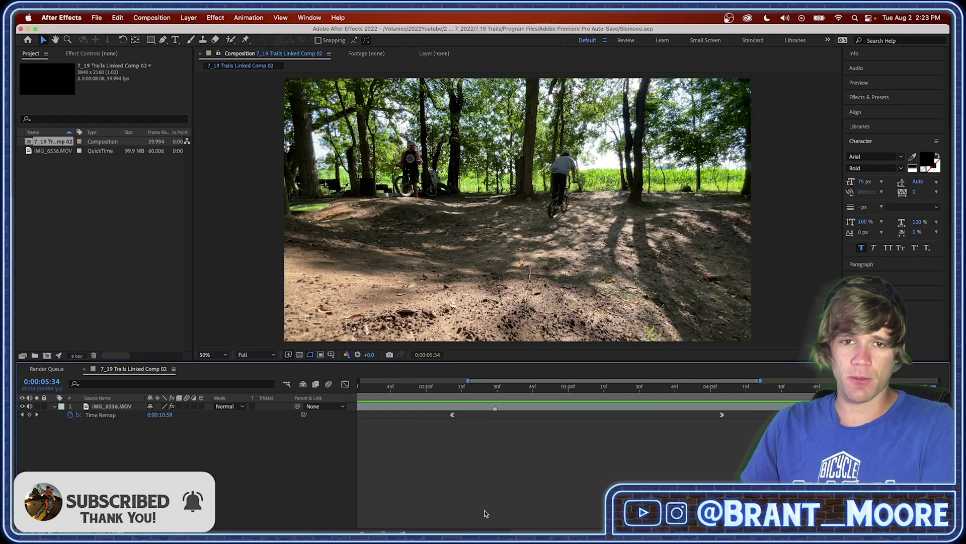
pyautogui.click(345, 384)
pyautogui.hscroll(-3, 504, 453)
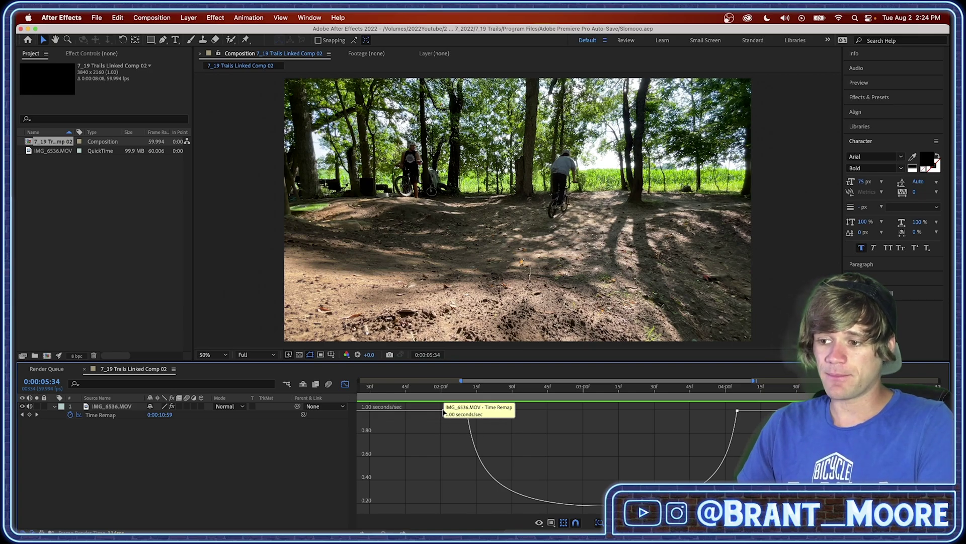
pyautogui.hscroll(2, 504, 453)
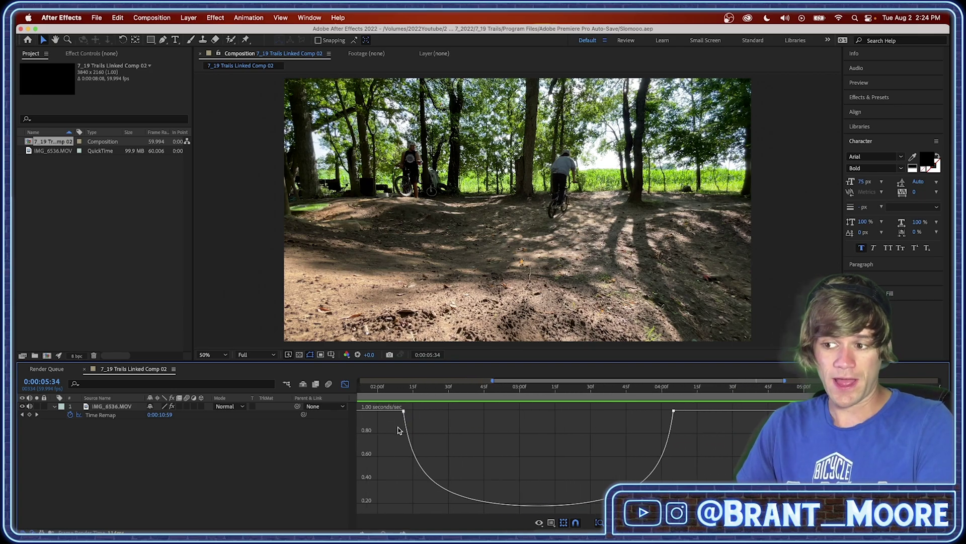
pyautogui.hscroll(1, 503, 453)
pyautogui.hscroll(-4, 383, 431)
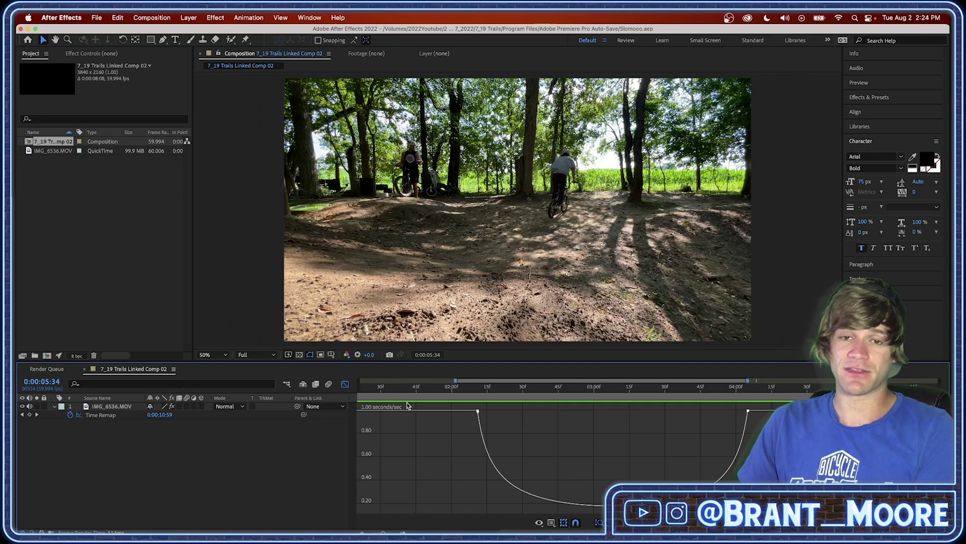
pyautogui.hscroll(5, 533, 531)
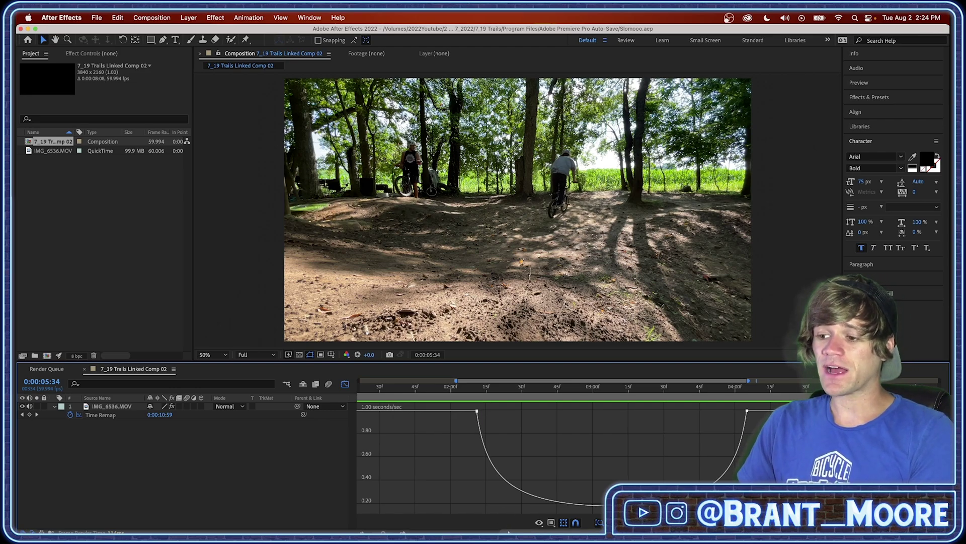
pyautogui.hscroll(1, 533, 531)
pyautogui.click(418, 387)
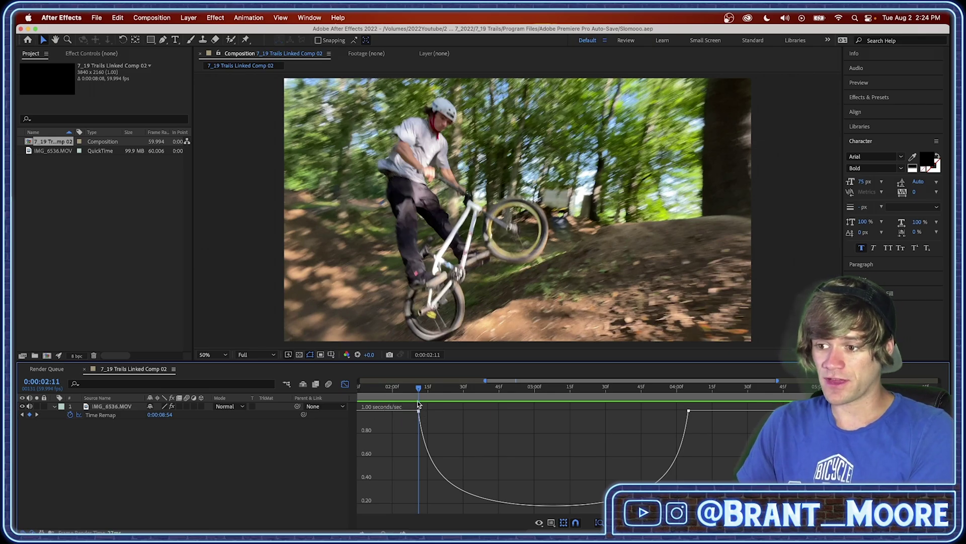
pyautogui.moveTo(422, 387); pyautogui.dragTo(682, 428)
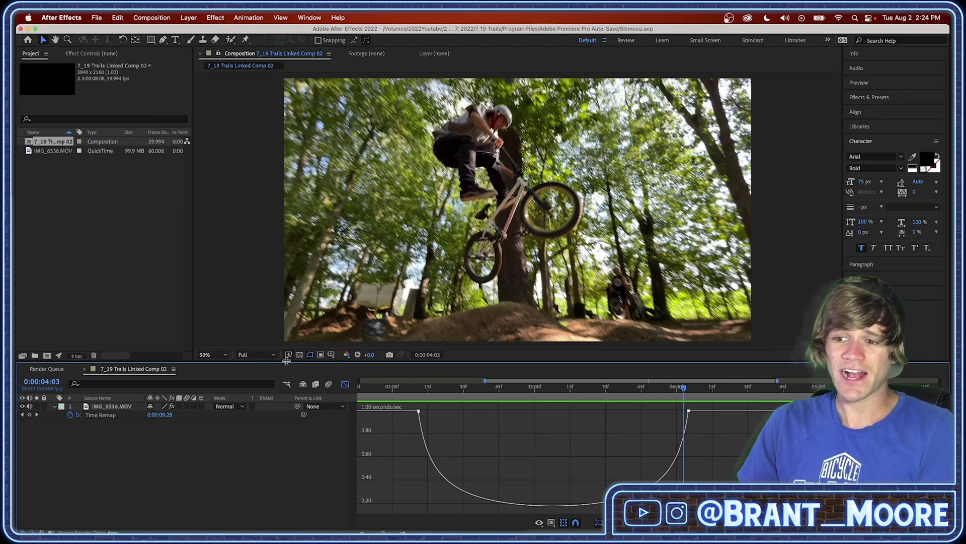
# - Close the After Effects project and replace the BMX Riders Vs The Sun clip with an After Effects composition
pyautogui.click(104, 15)
pyautogui.click(109, 99)
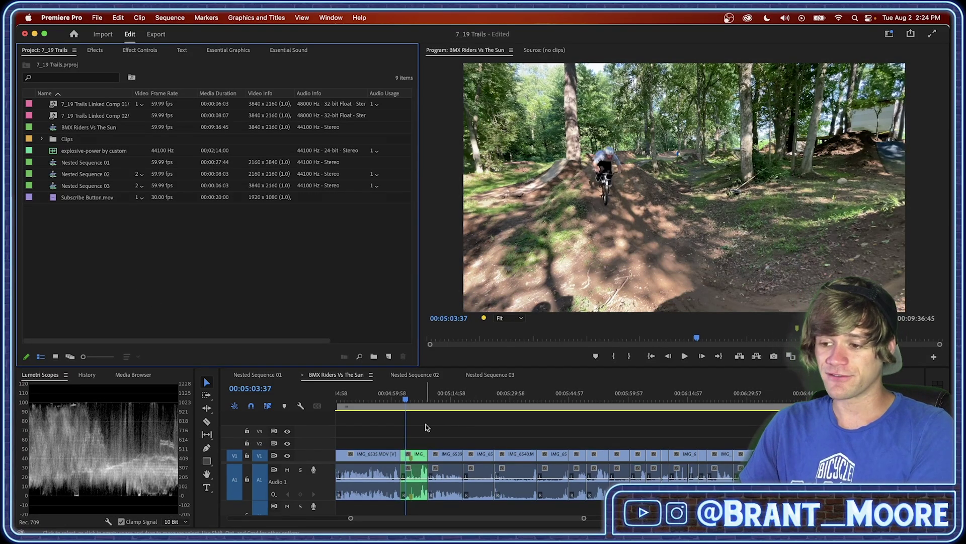
pyautogui.click(407, 396)
pyautogui.moveTo(409, 396); pyautogui.dragTo(406, 396)
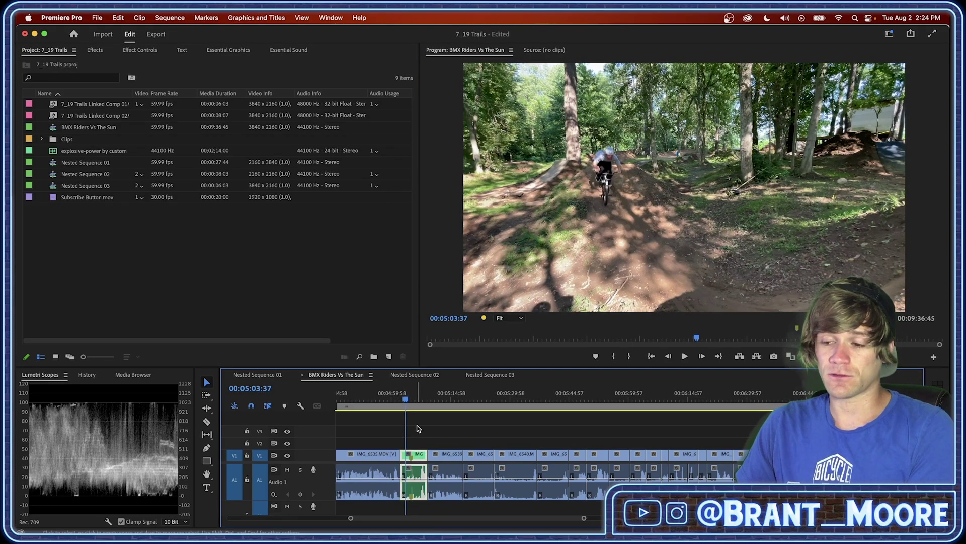
pyautogui.rightClick(419, 459)
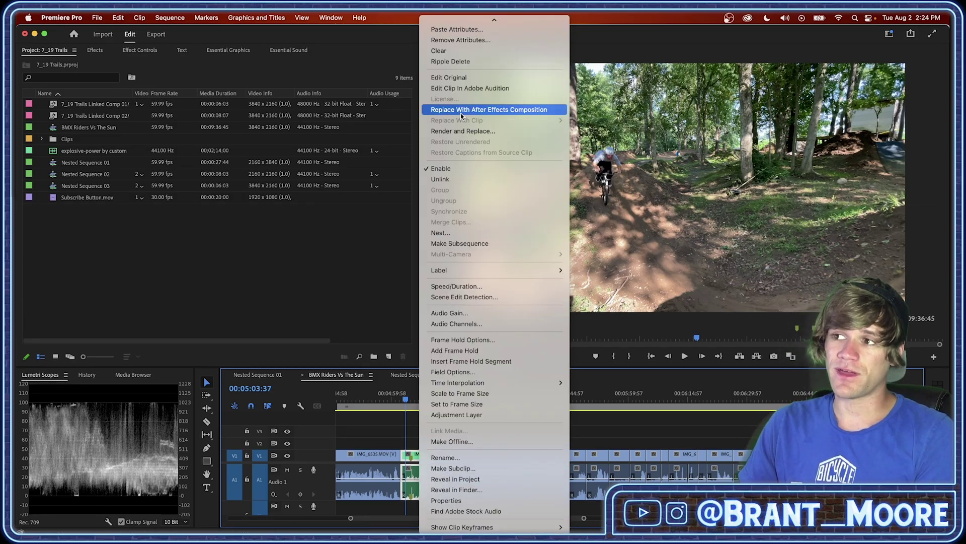
pyautogui.click(463, 114)
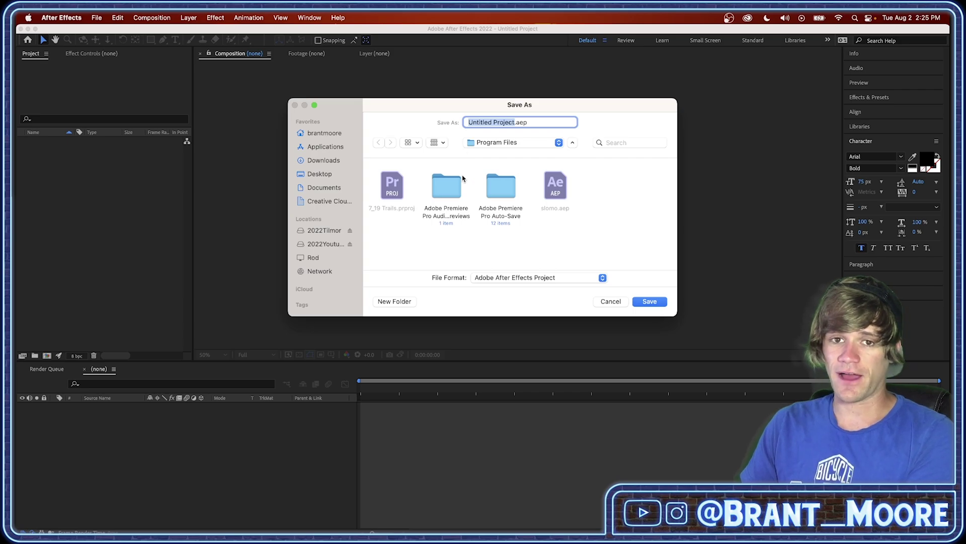
# - Save the new After Effects project as Slomo2.aep
pyautogui.write('Slomo2')
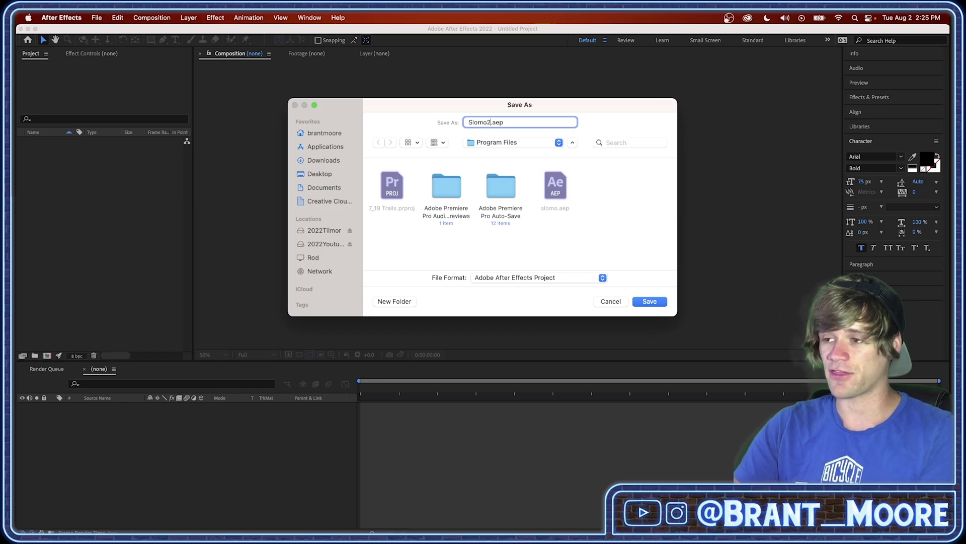
pyautogui.press('Return')
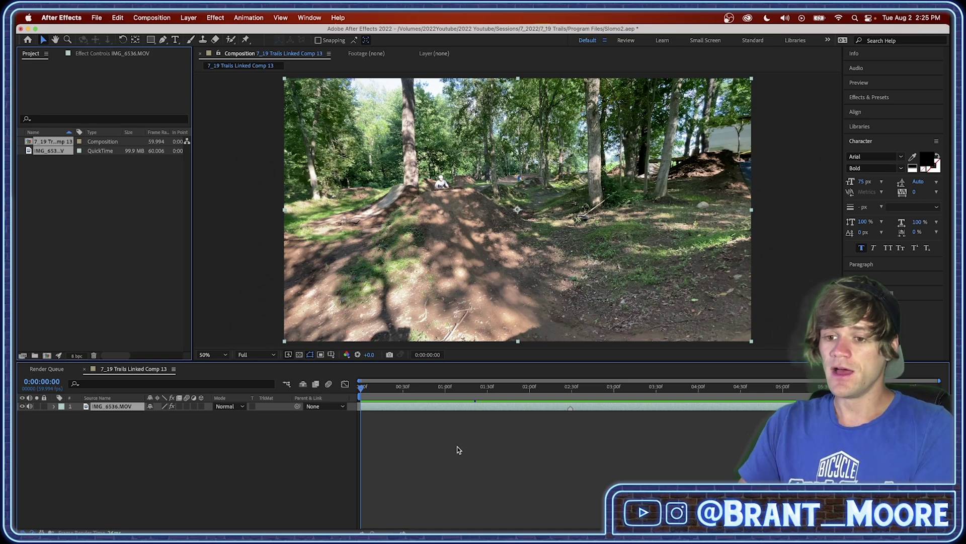
pyautogui.click(111, 214)
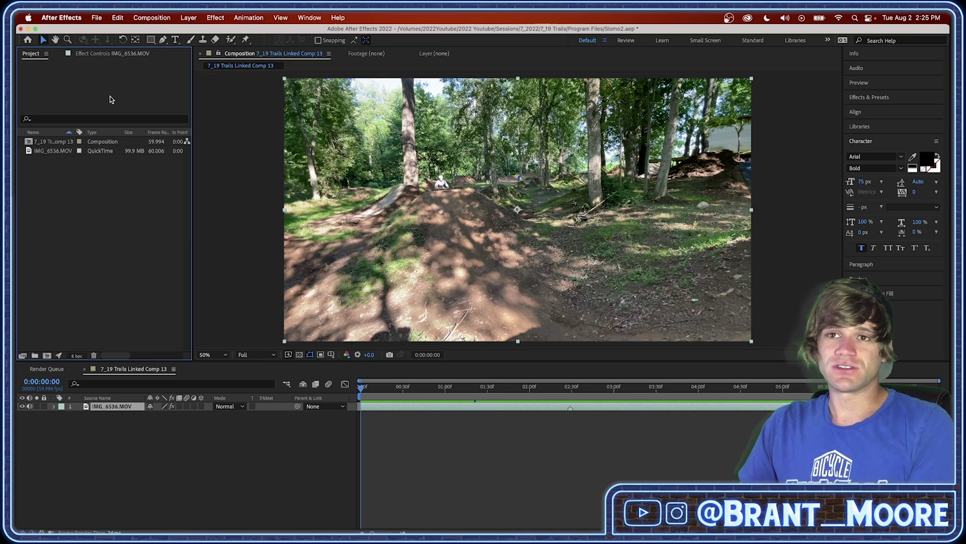
pyautogui.click(102, 20)
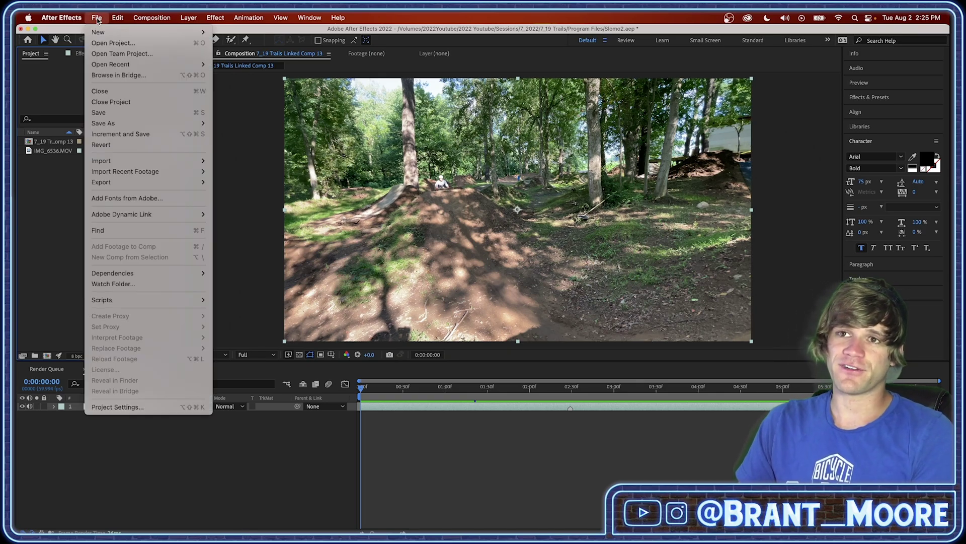
pyautogui.moveTo(105, 33)
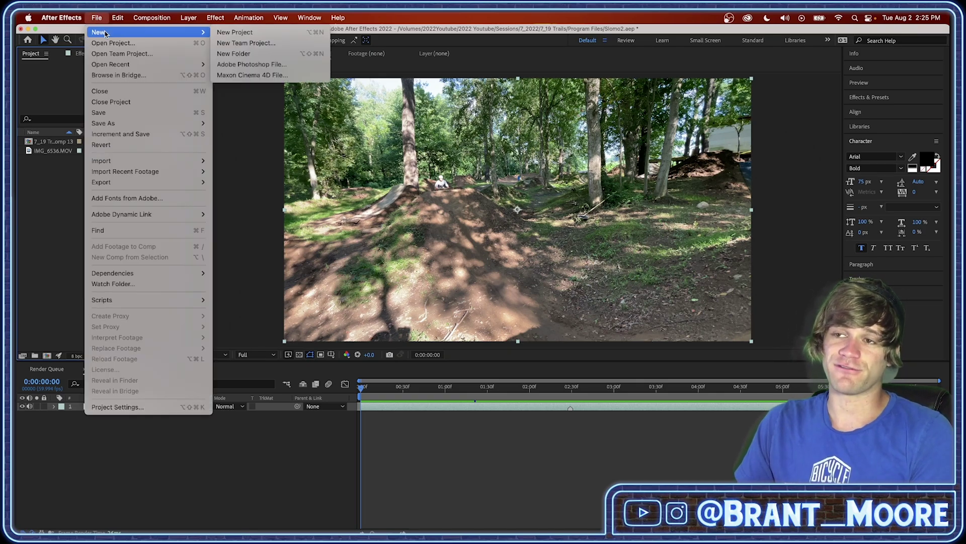
pyautogui.click(56, 203)
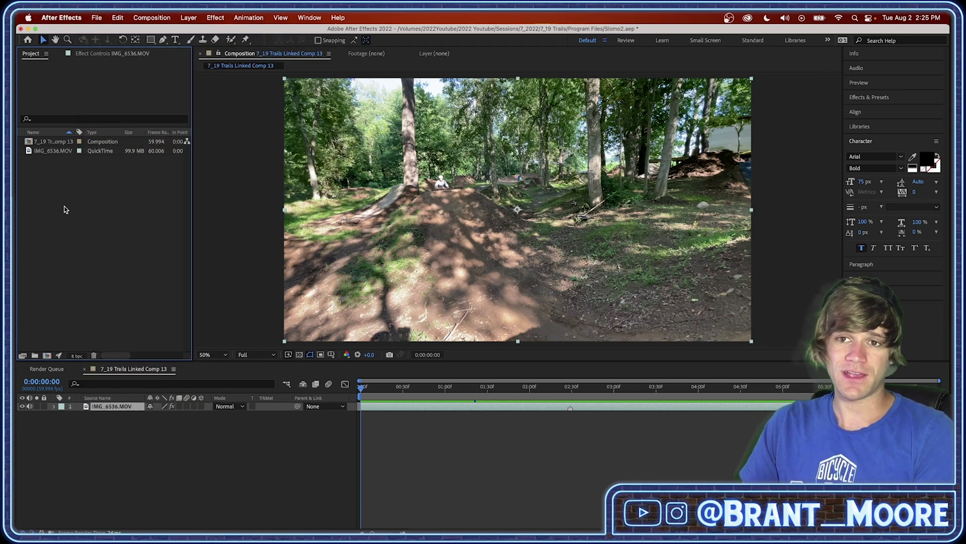
pyautogui.click(47, 151)
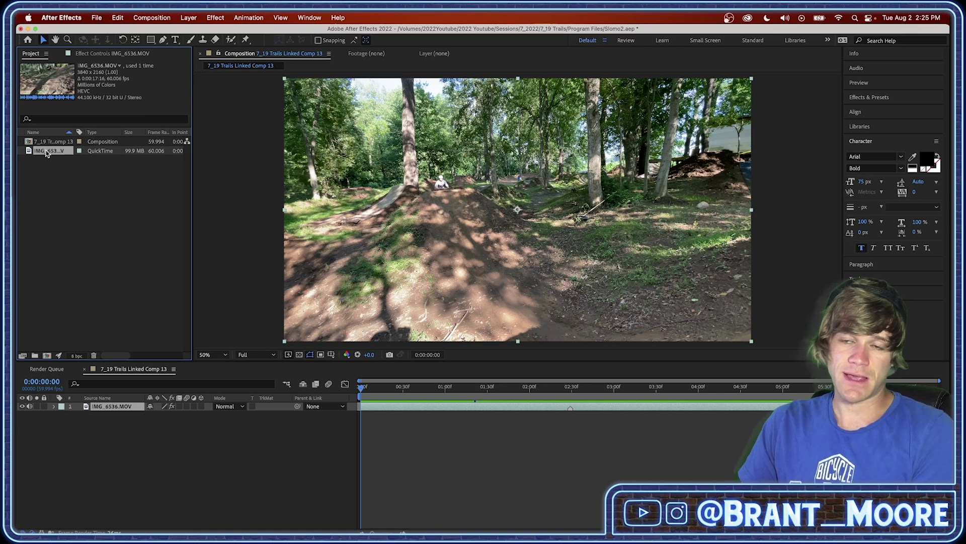
pyautogui.rightClick(47, 153)
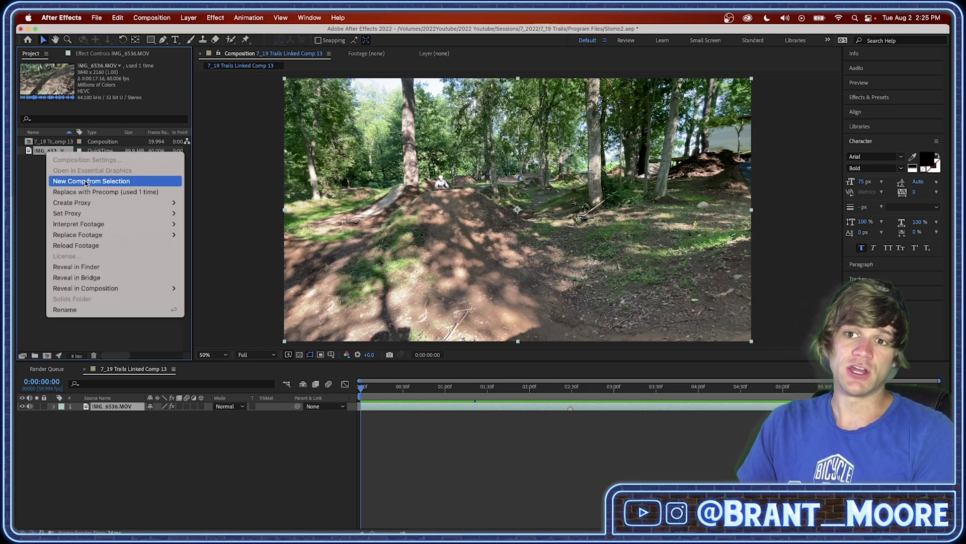
pyautogui.click(85, 182)
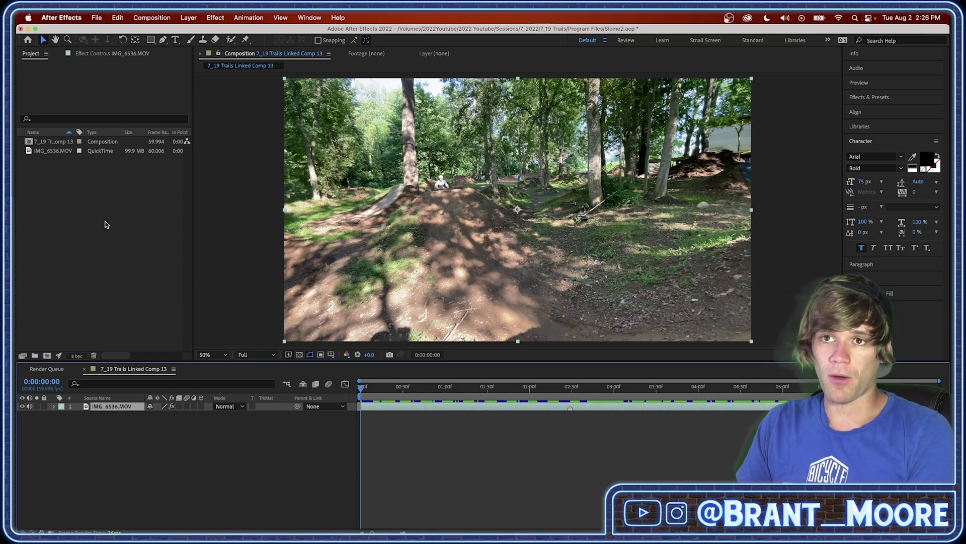
# - Reset Stereo Mixer and Stereo Mixer 2 on IMG_6536.MOV so left and right levels return to 100%
pyautogui.click(208, 436)
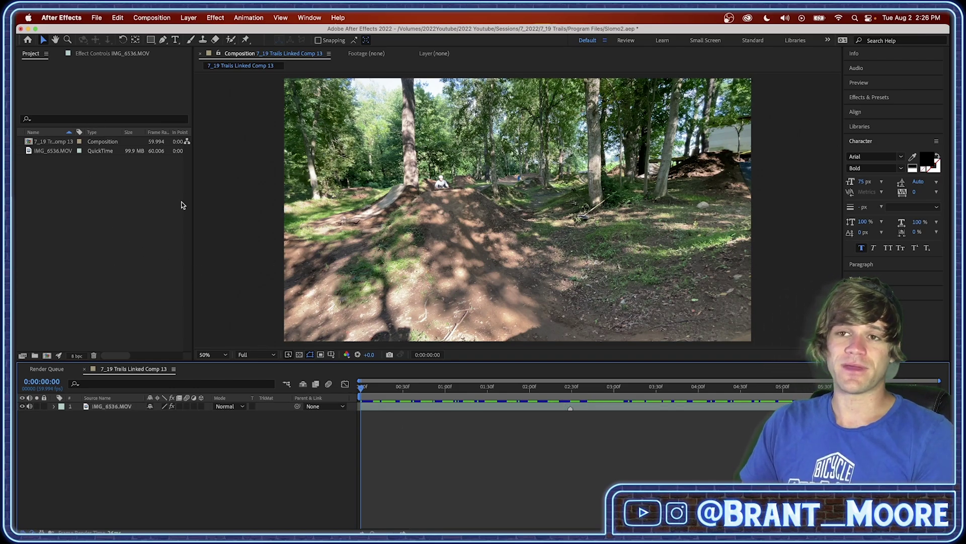
pyautogui.click(92, 55)
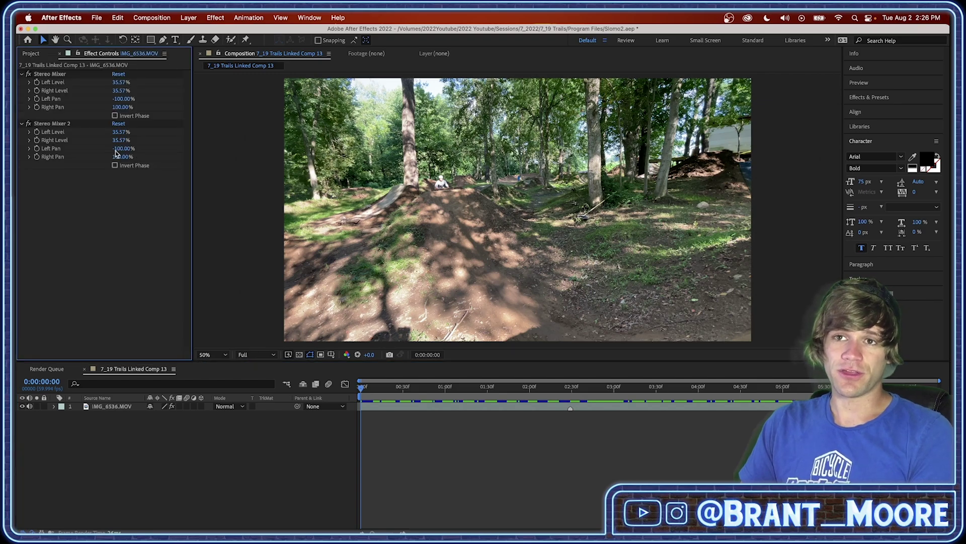
pyautogui.click(118, 74)
pyautogui.click(119, 123)
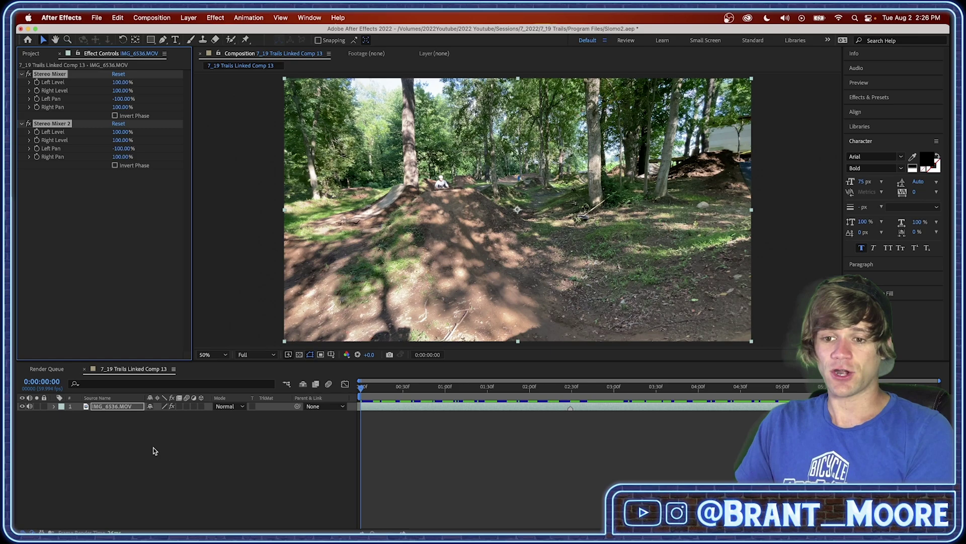
pyautogui.click(128, 425)
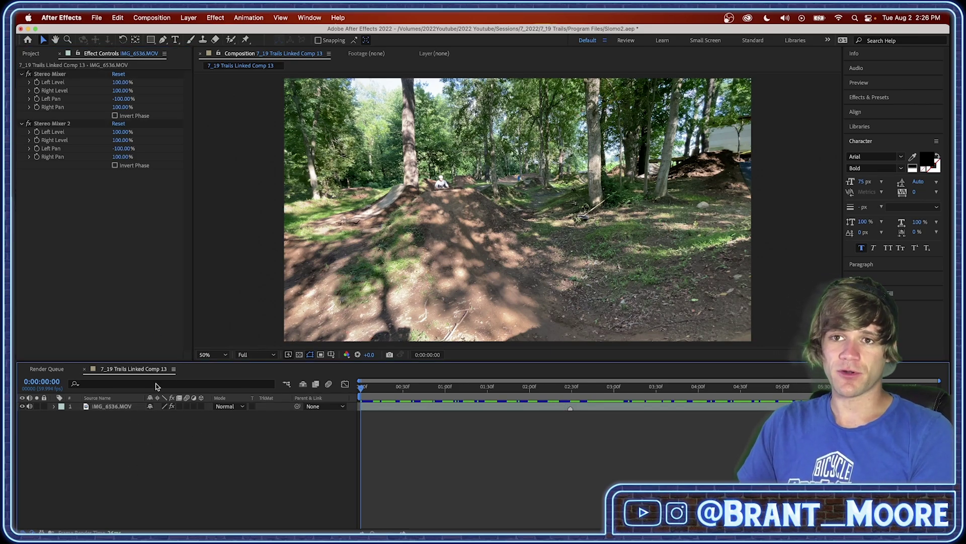
pyautogui.click(33, 54)
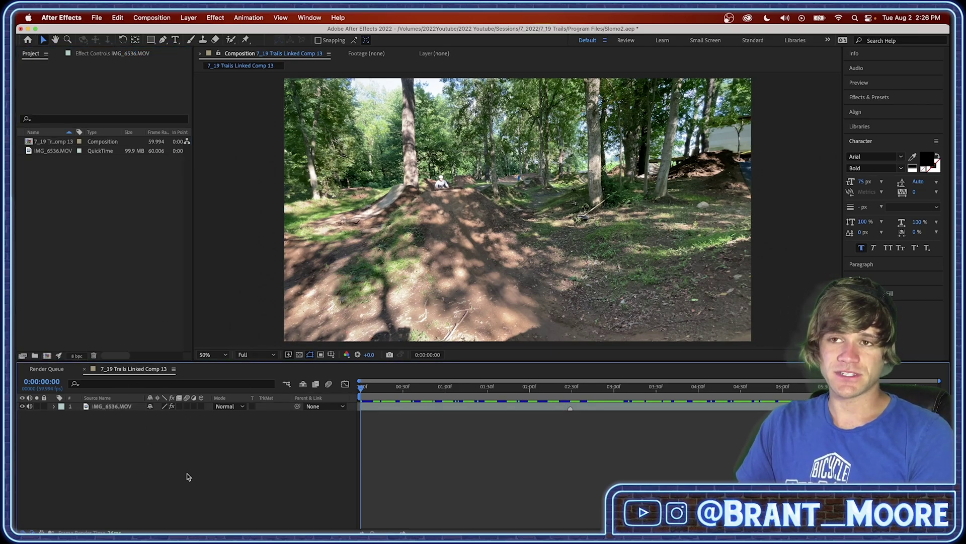
# - Extend 7_19 Trails Linked Comp 13 to 0:00:16:51 and play past the end of the footage
pyautogui.click(151, 18)
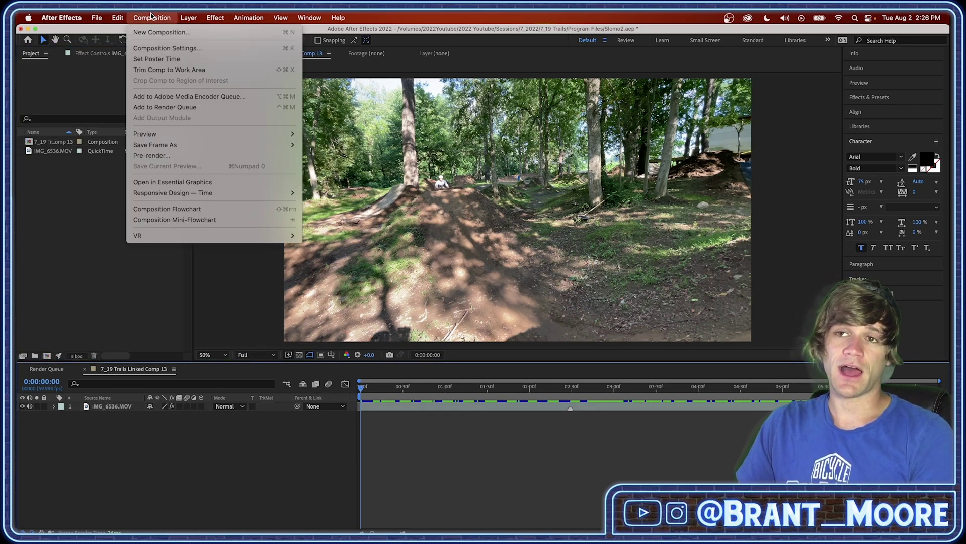
pyautogui.click(164, 49)
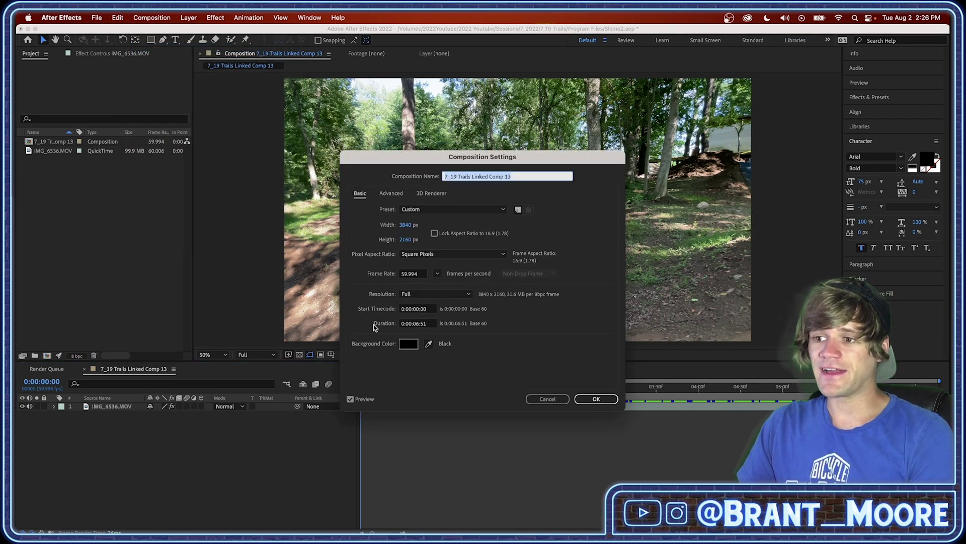
pyautogui.click(416, 325)
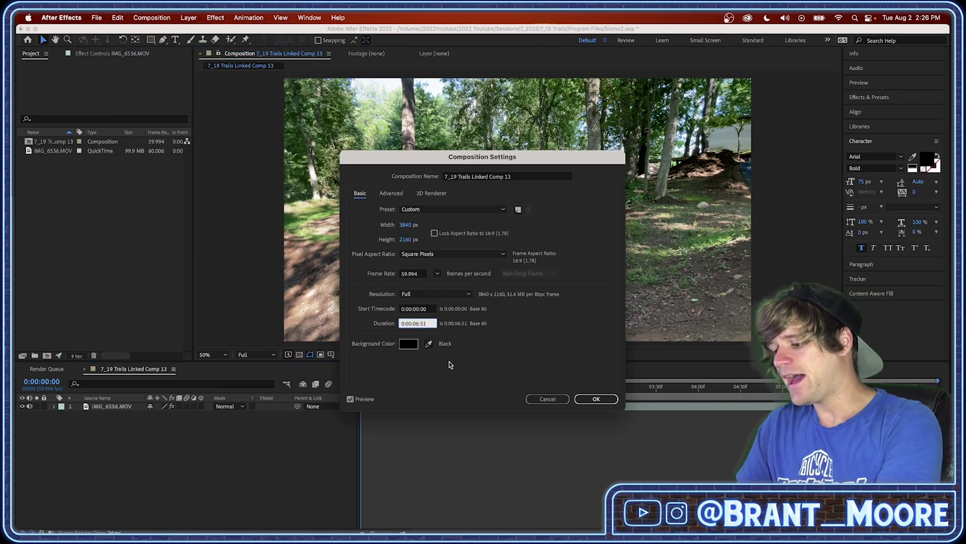
pyautogui.write('1651')
pyautogui.press('Return')
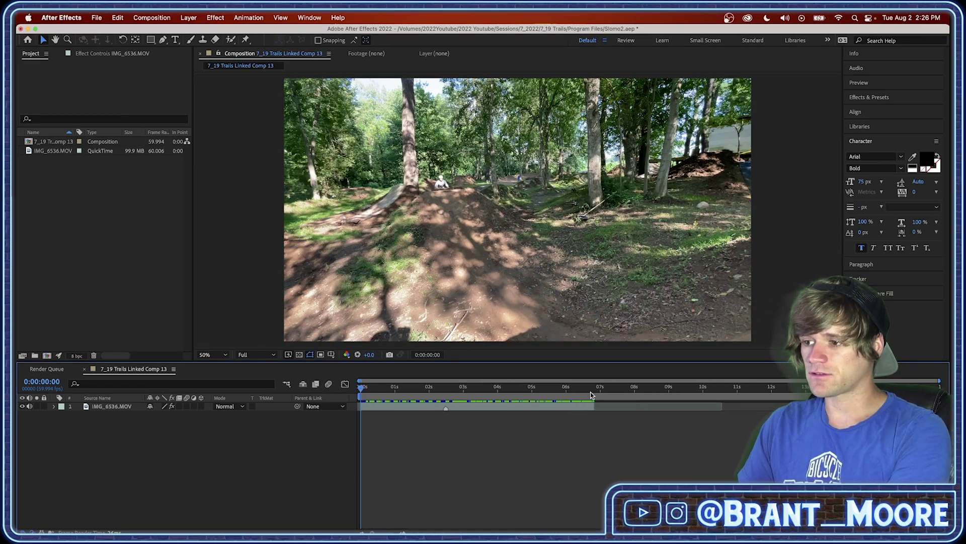
pyautogui.moveTo(630, 388); pyautogui.dragTo(574, 388)
pyautogui.press('space')
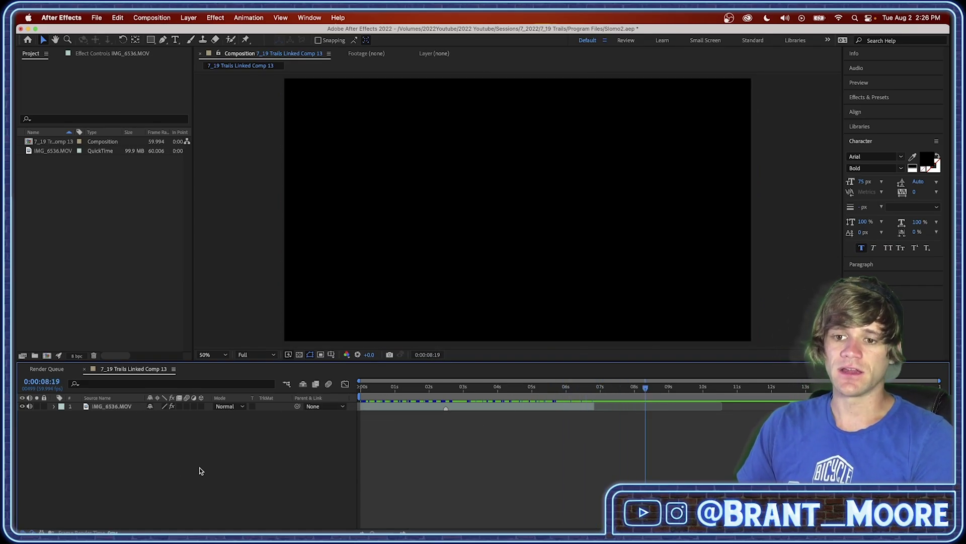
# - Enable time remapping on IMG_6536.MOV and add its Time Remap property to the graph editor set
pyautogui.rightClick(107, 411)
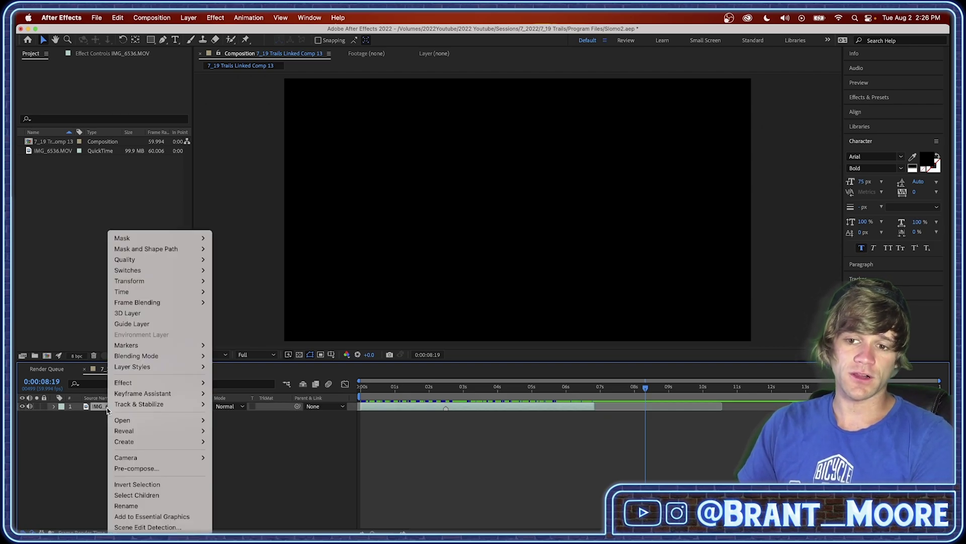
pyautogui.moveTo(198, 292)
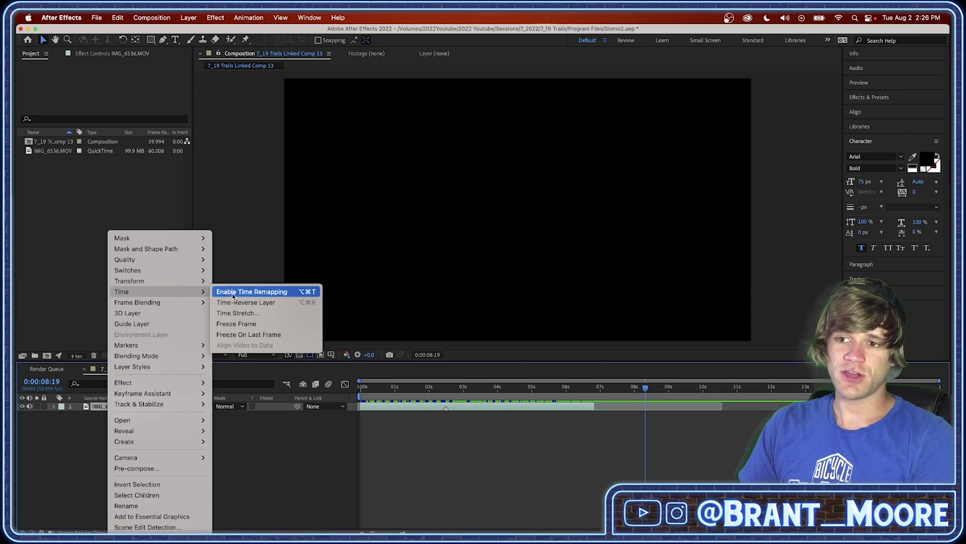
pyautogui.click(262, 293)
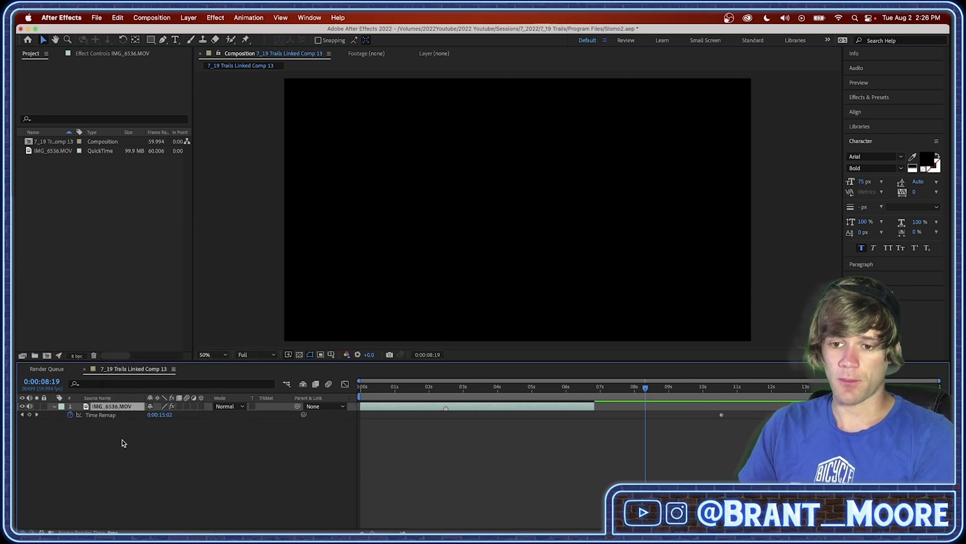
pyautogui.click(79, 415)
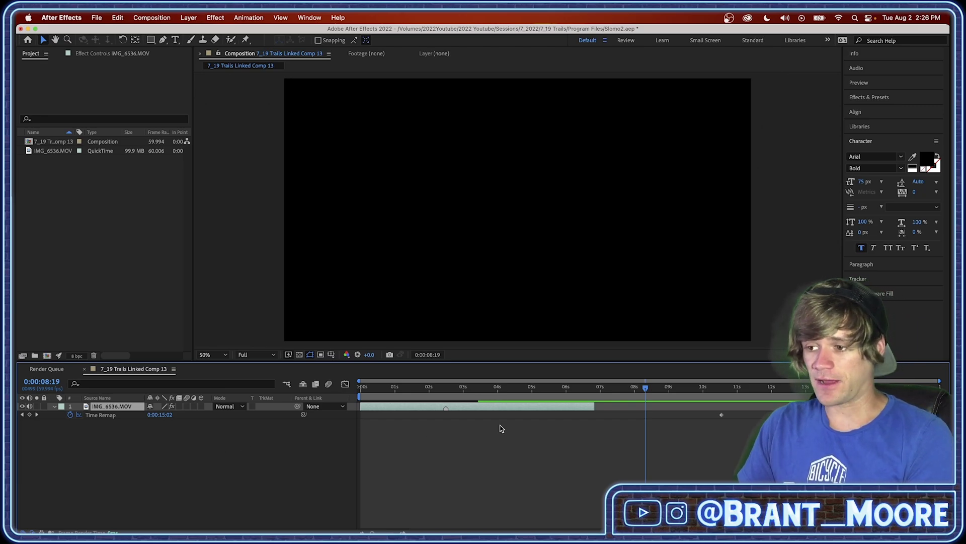
# - Add Time Remap keyframes at 06:49 and at the start of the jump, then deselect the layer
pyautogui.click(565, 388)
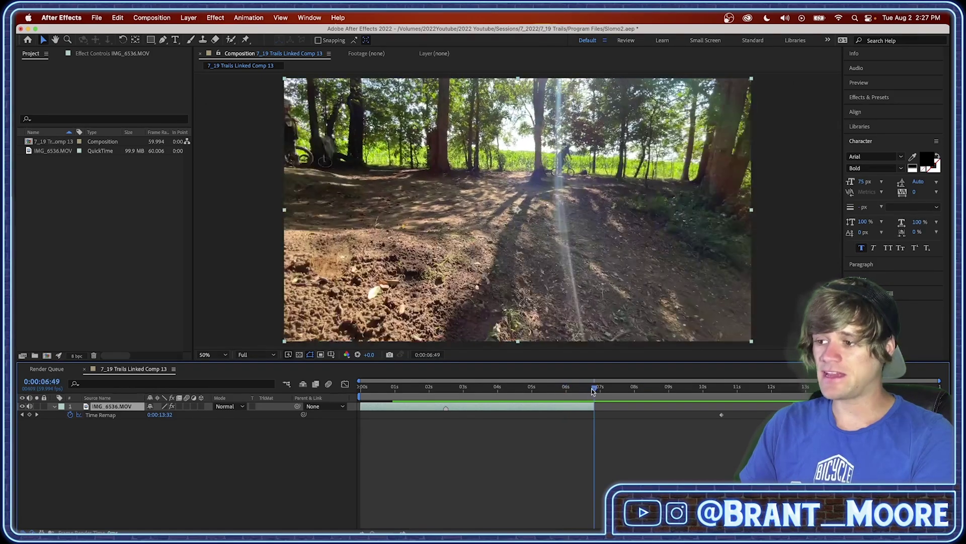
pyautogui.moveTo(593, 391)
pyautogui.mouseDown()
pyautogui.moveTo(563, 390)
pyautogui.moveTo(594, 389)
pyautogui.mouseUp()
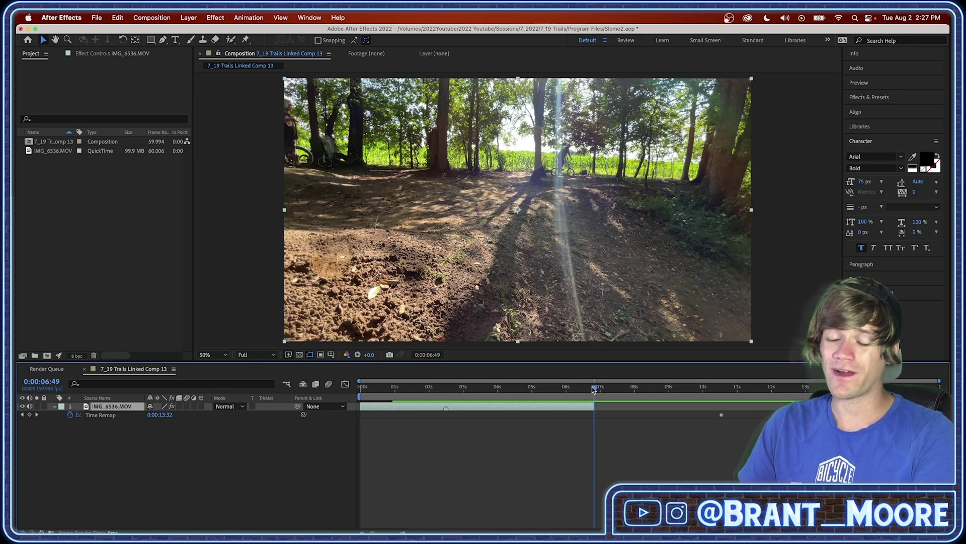
pyautogui.click(29, 414)
pyautogui.moveTo(439, 393)
pyautogui.mouseDown()
pyautogui.moveTo(415, 392)
pyautogui.moveTo(458, 389)
pyautogui.mouseUp()
pyautogui.click(29, 414)
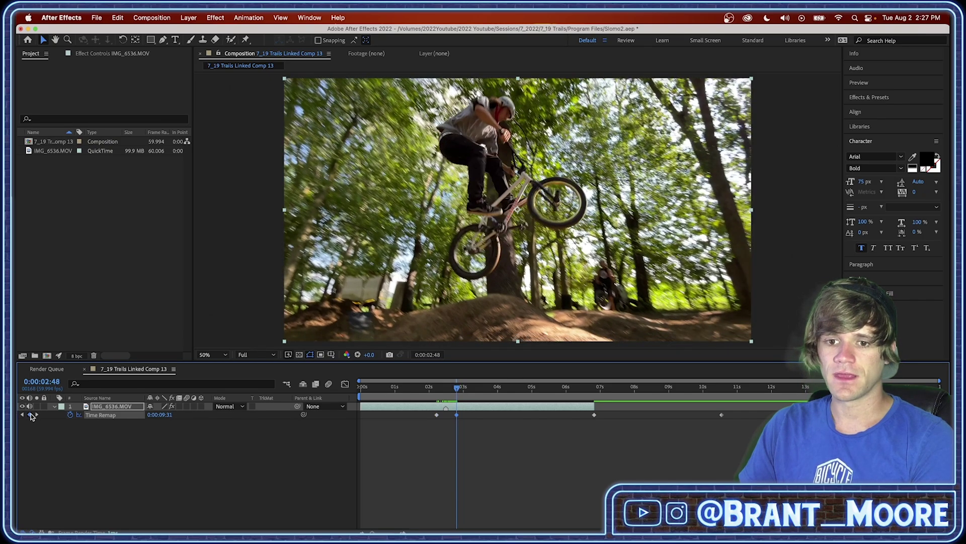
pyautogui.click(435, 454)
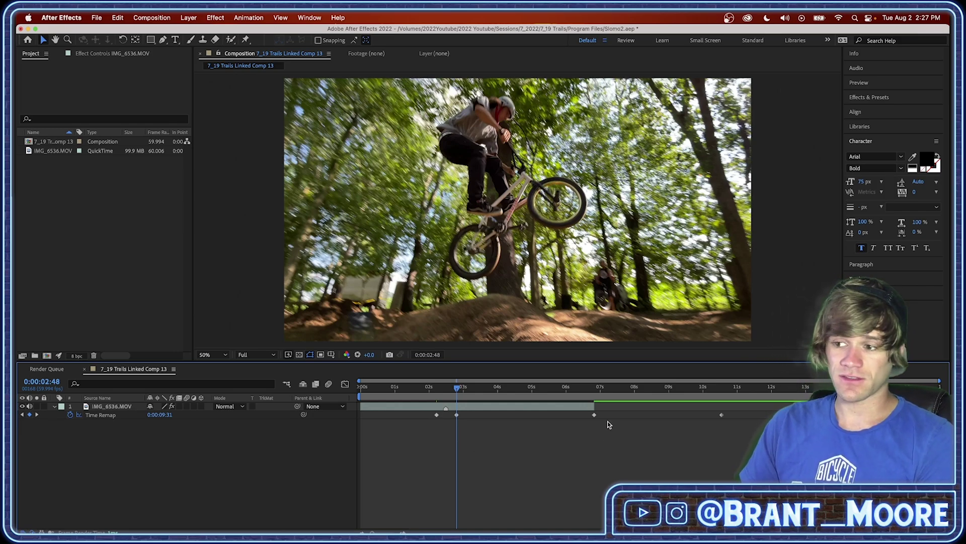
# - Shift the two later Time Remap keyframes right to about 3.7 s and 7.8 s
pyautogui.moveTo(624, 446); pyautogui.dragTo(448, 408)
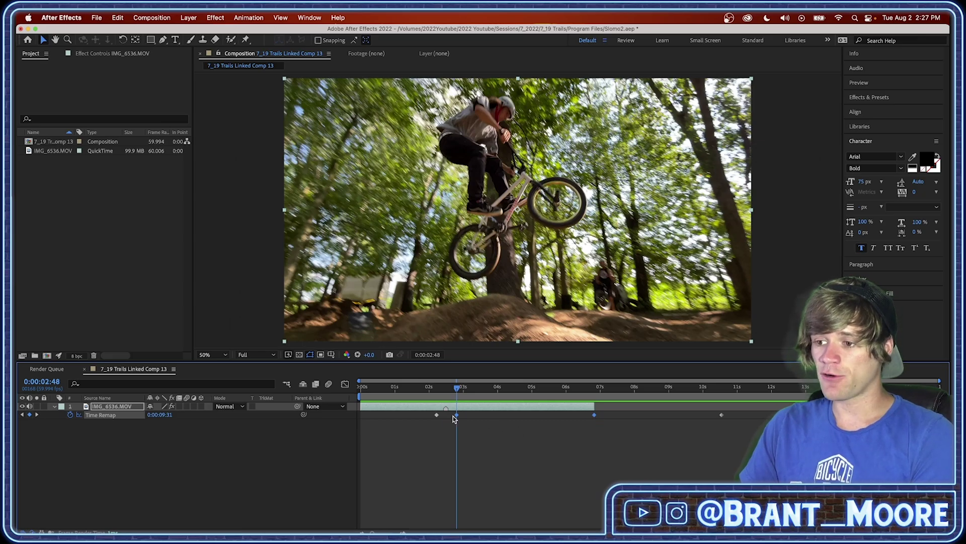
pyautogui.moveTo(458, 417); pyautogui.dragTo(500, 415)
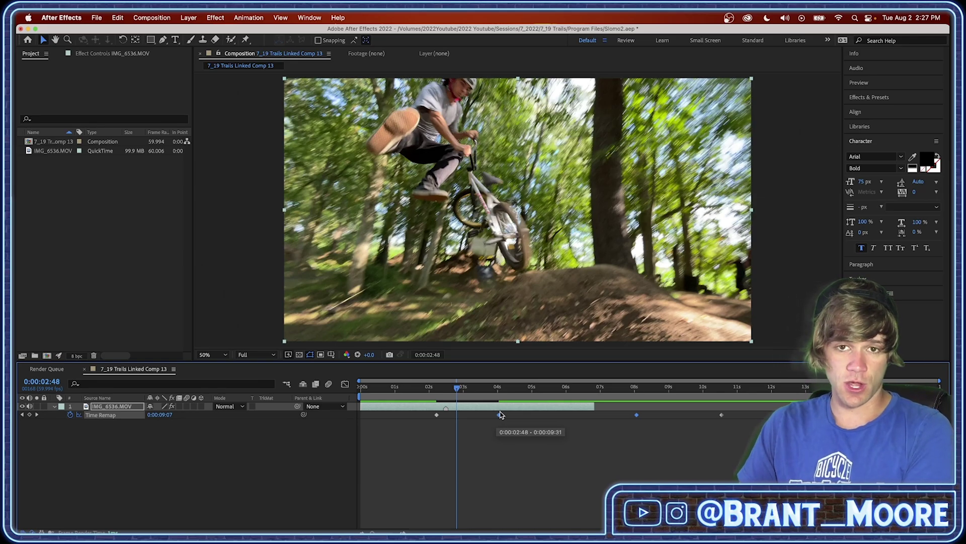
pyautogui.moveTo(500, 414)
pyautogui.mouseDown()
pyautogui.moveTo(442, 415)
pyautogui.moveTo(491, 416)
pyautogui.mouseUp()
# - Preview the stretched slow-motion jump from 01:37, then deselect the keyframes
pyautogui.moveTo(456, 387); pyautogui.dragTo(429, 389)
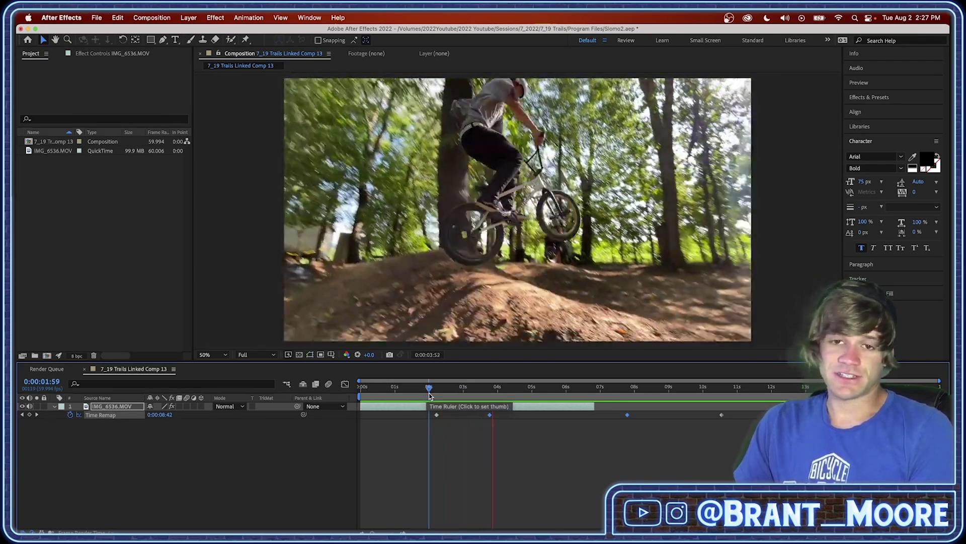
pyautogui.moveTo(429, 389); pyautogui.dragTo(416, 388)
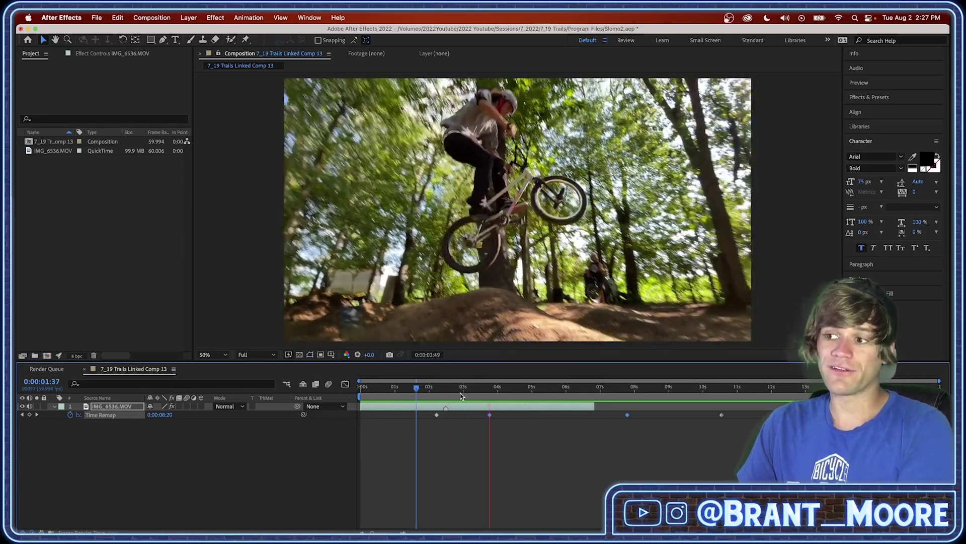
pyautogui.press('space')
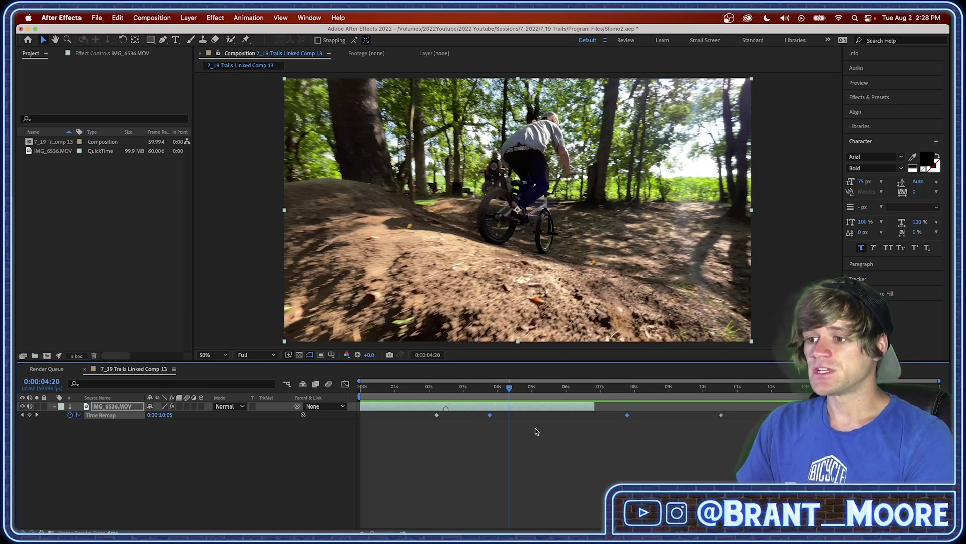
pyautogui.click(517, 436)
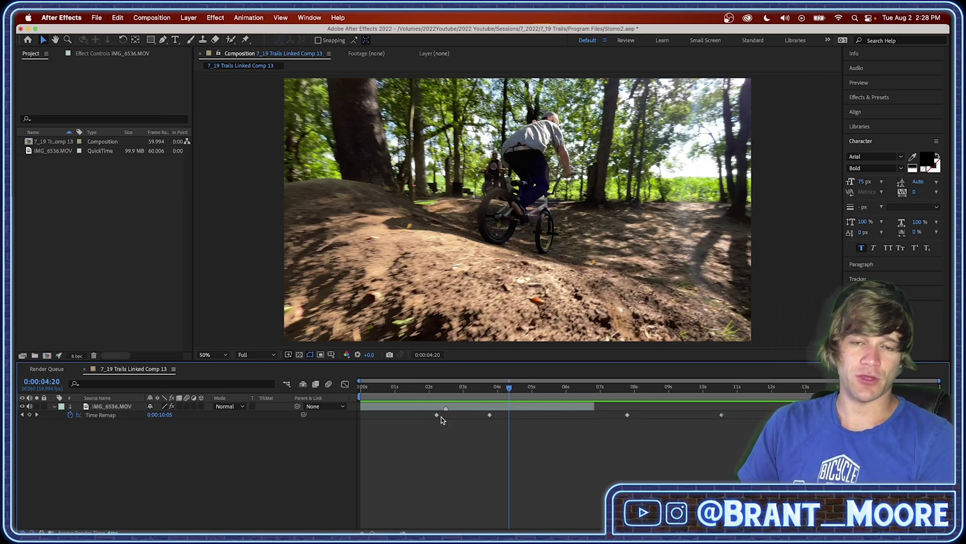
# - Show the Time Remap speed graph with the playhead just before 2 seconds
pyautogui.click(346, 385)
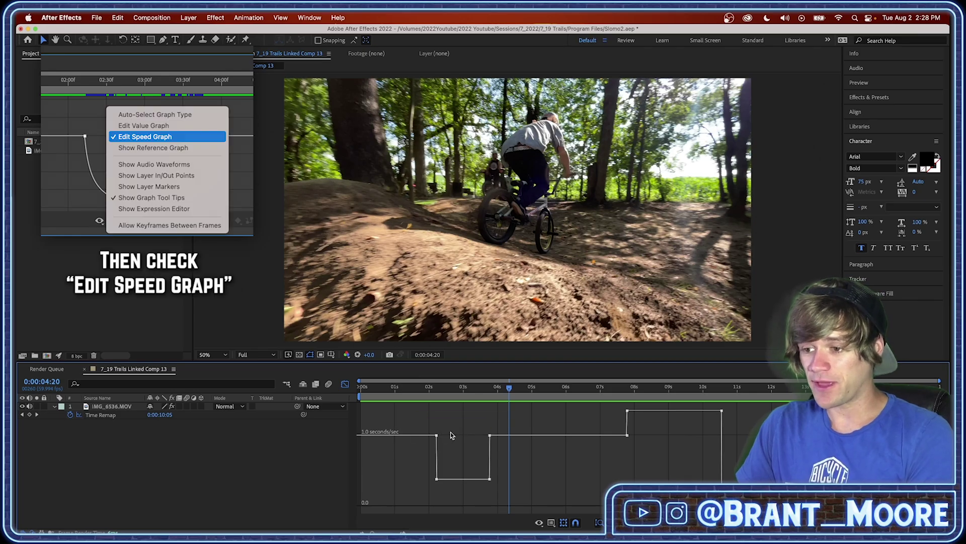
pyautogui.moveTo(437, 387); pyautogui.dragTo(433, 391)
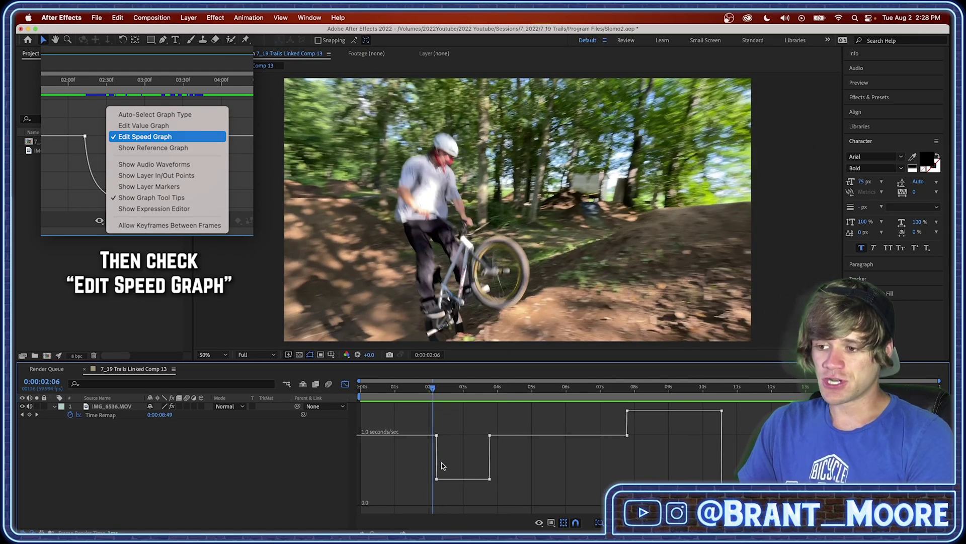
pyautogui.press('pageup')
pyautogui.press('pageup')
pyautogui.press('pageup')
pyautogui.press('pageup')
pyautogui.press('pageup')
pyautogui.press('pageup')
pyautogui.press('pageup')
pyautogui.press('pageup')
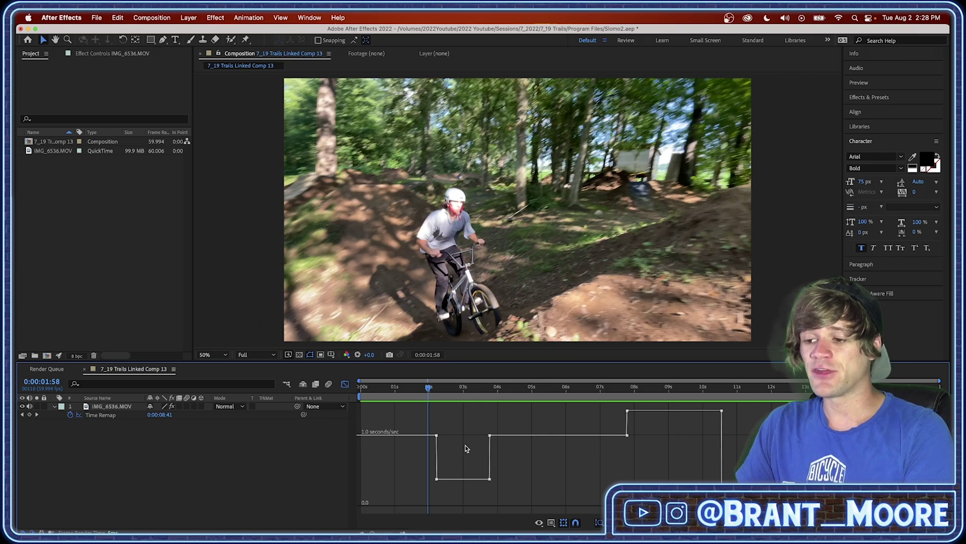
# - Raise both low speed points to ease smoothly into and out of the dip, then preview
pyautogui.moveTo(437, 479)
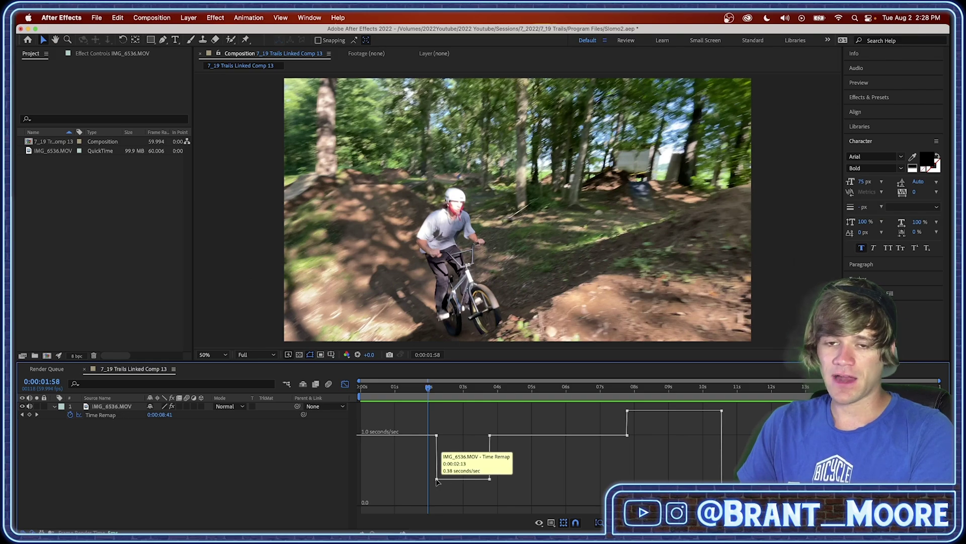
pyautogui.moveTo(437, 481); pyautogui.dragTo(458, 441)
pyautogui.click(509, 477)
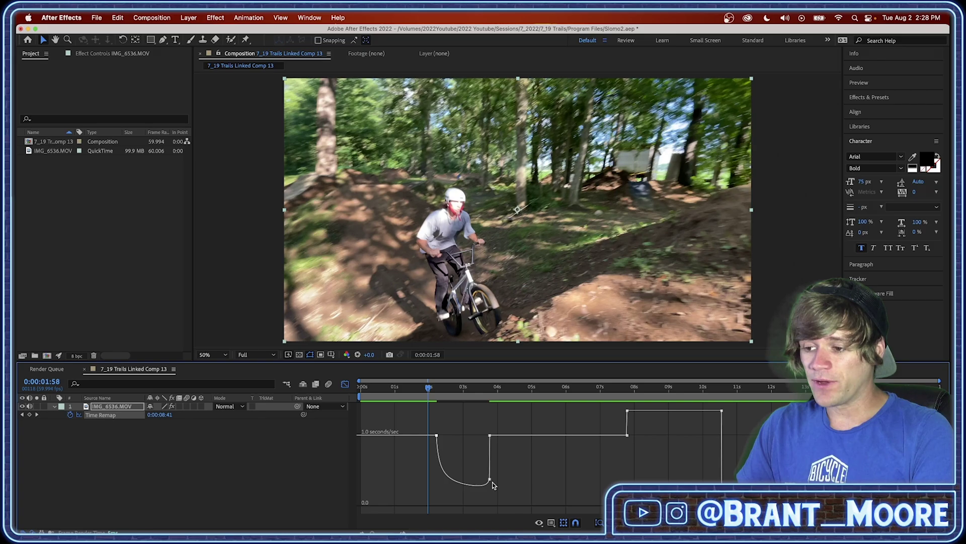
pyautogui.moveTo(494, 485); pyautogui.dragTo(500, 438)
pyautogui.click(404, 387)
pyautogui.press('space')
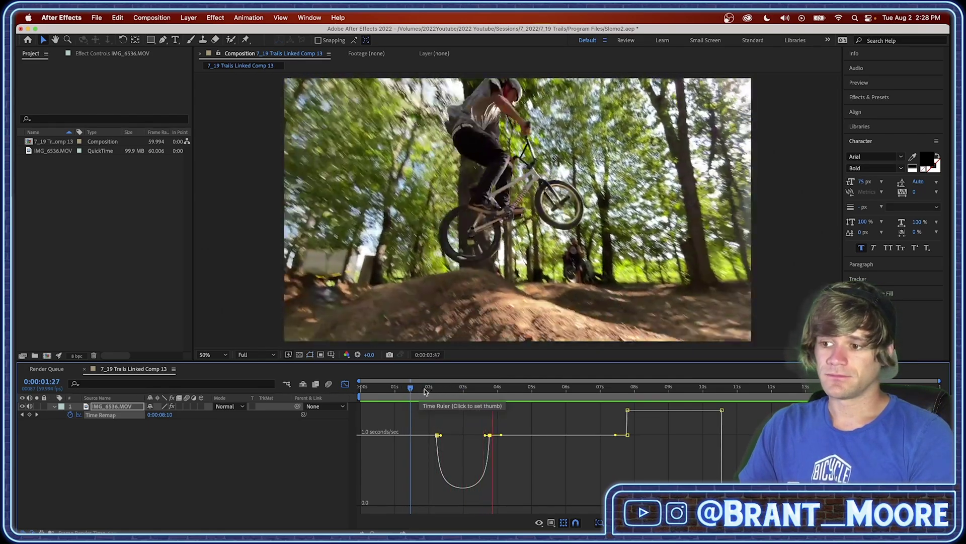
# - Lengthen the ease into the slow-motion dip to about 37% influence and save Slomo2.aep
pyautogui.click(415, 387)
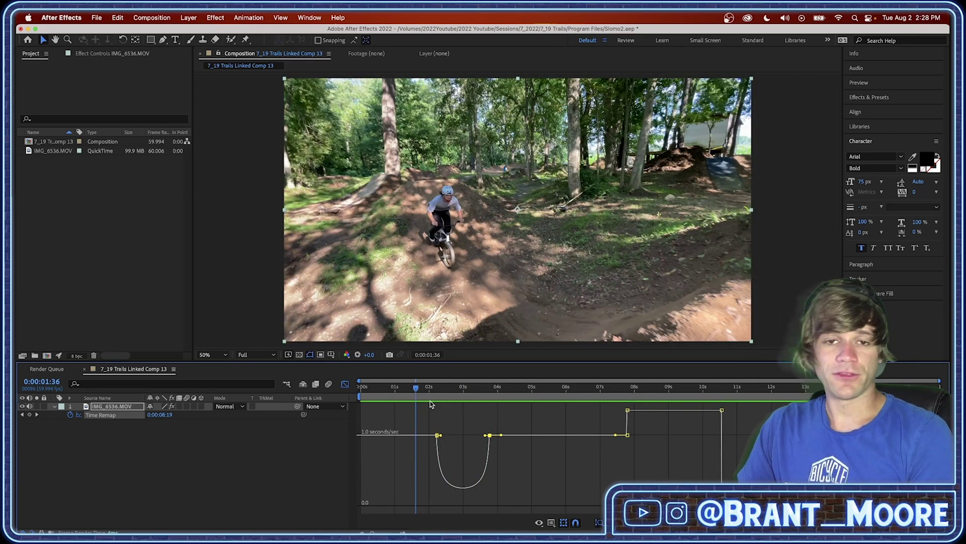
pyautogui.click(448, 418)
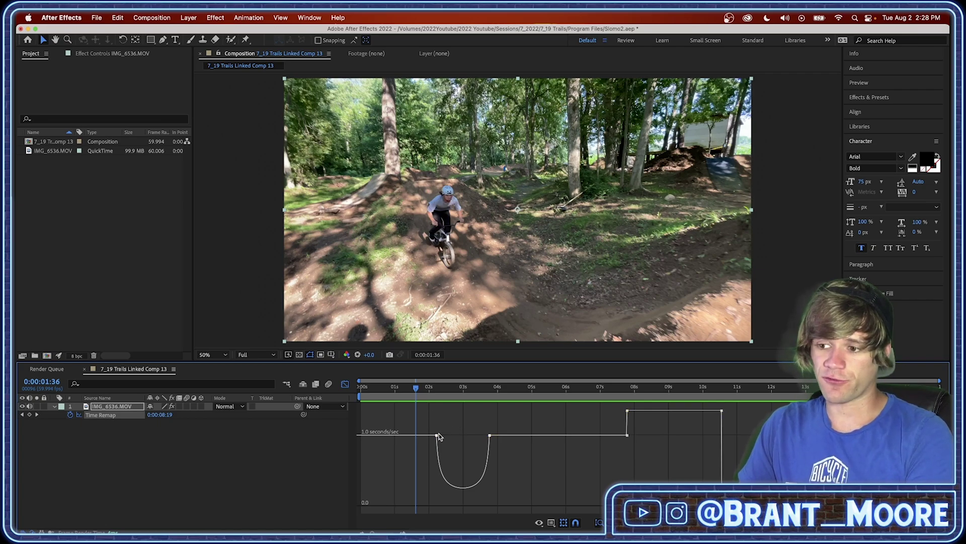
pyautogui.click(438, 435)
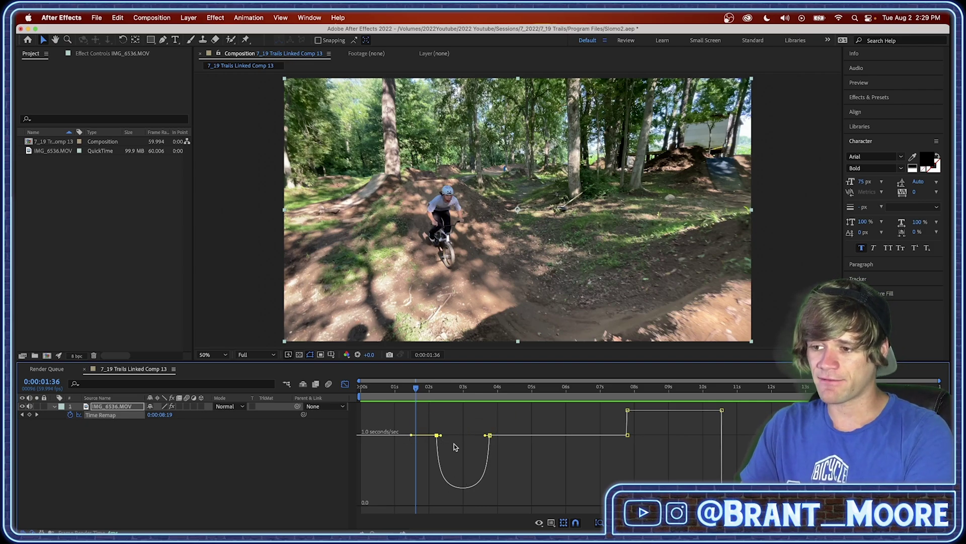
pyautogui.moveTo(442, 437)
pyautogui.mouseDown()
pyautogui.moveTo(452, 438)
pyautogui.moveTo(440, 435)
pyautogui.mouseUp()
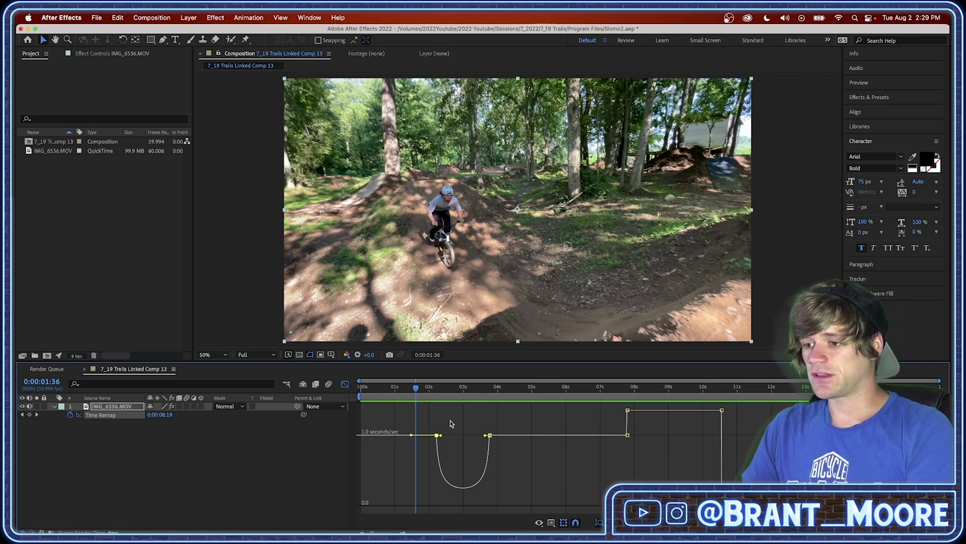
pyautogui.press('super+s')
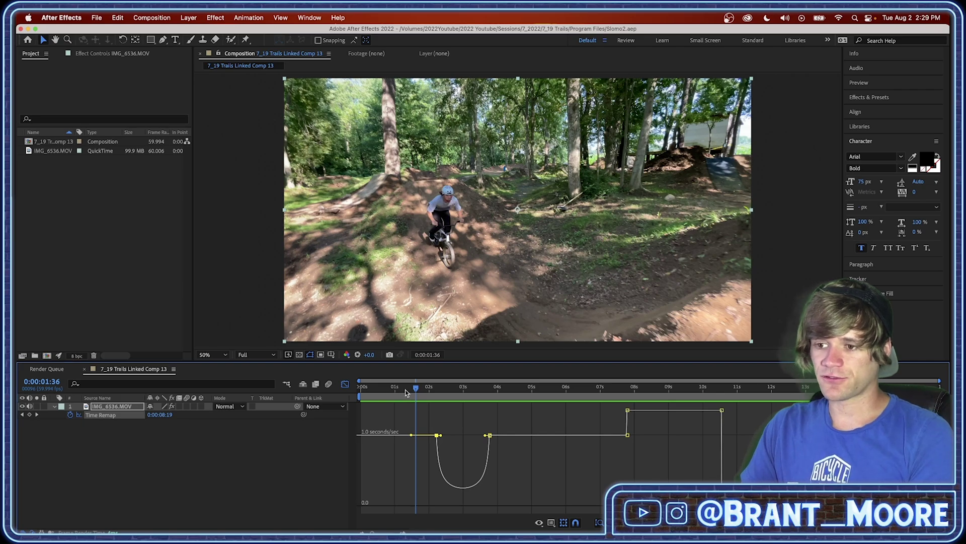
pyautogui.moveTo(416, 389); pyautogui.dragTo(418, 389)
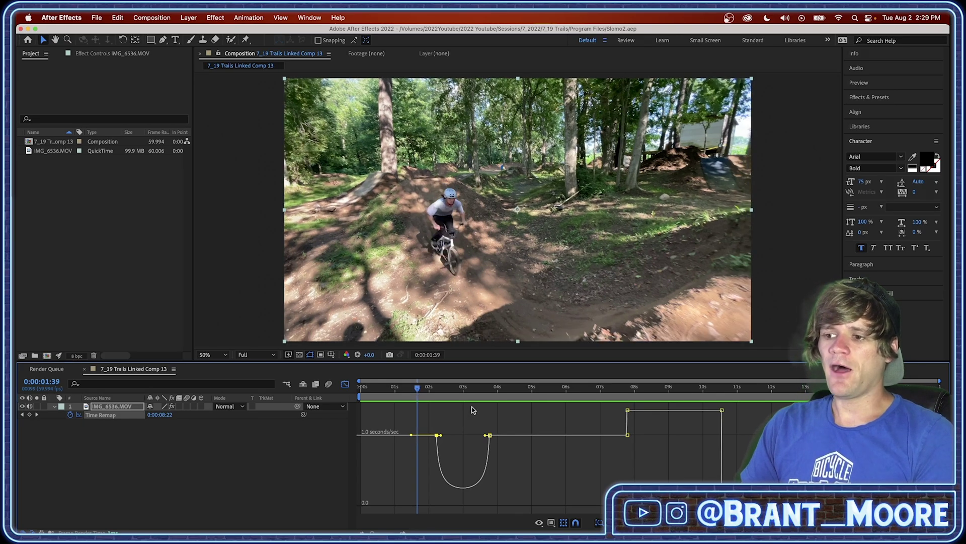
# - Extend the IMG_6536.MOV layer's end to about 8.3 seconds and scrub through the clip
pyautogui.hotkey('shift', 'F3')
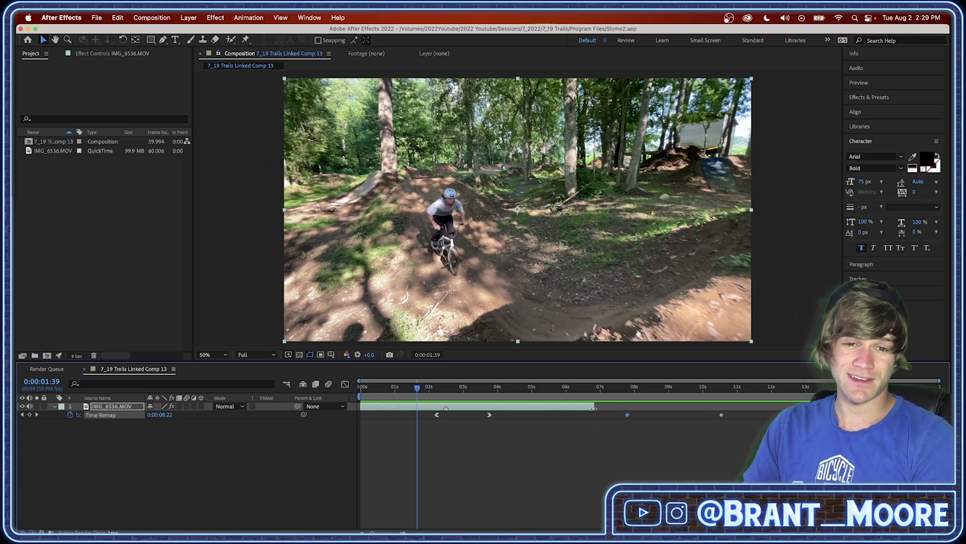
pyautogui.moveTo(594, 408); pyautogui.dragTo(635, 407)
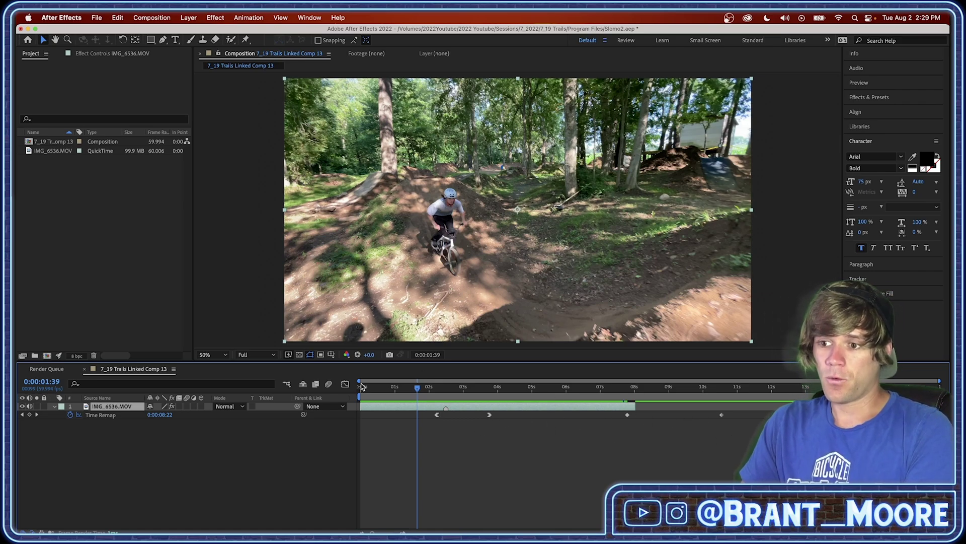
pyautogui.click(344, 384)
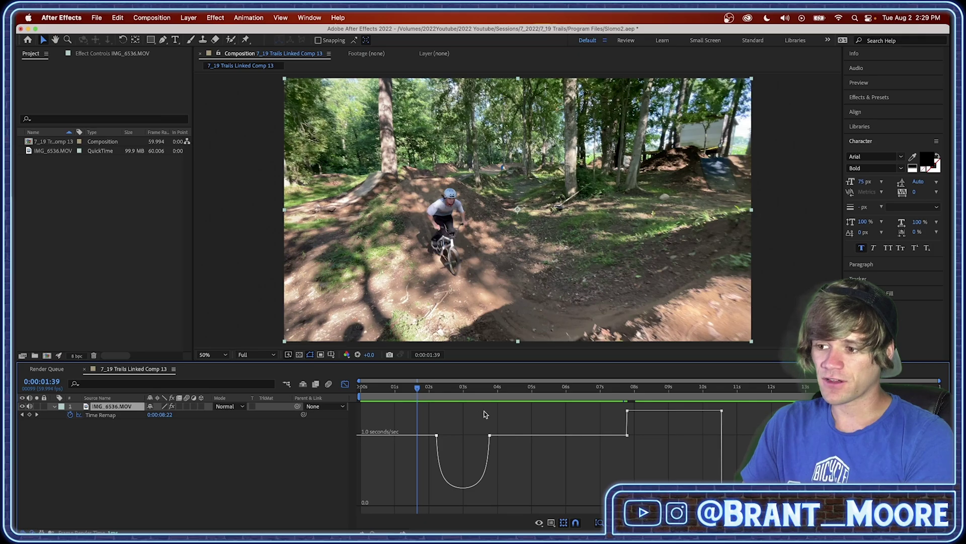
pyautogui.moveTo(484, 388); pyautogui.dragTo(546, 398)
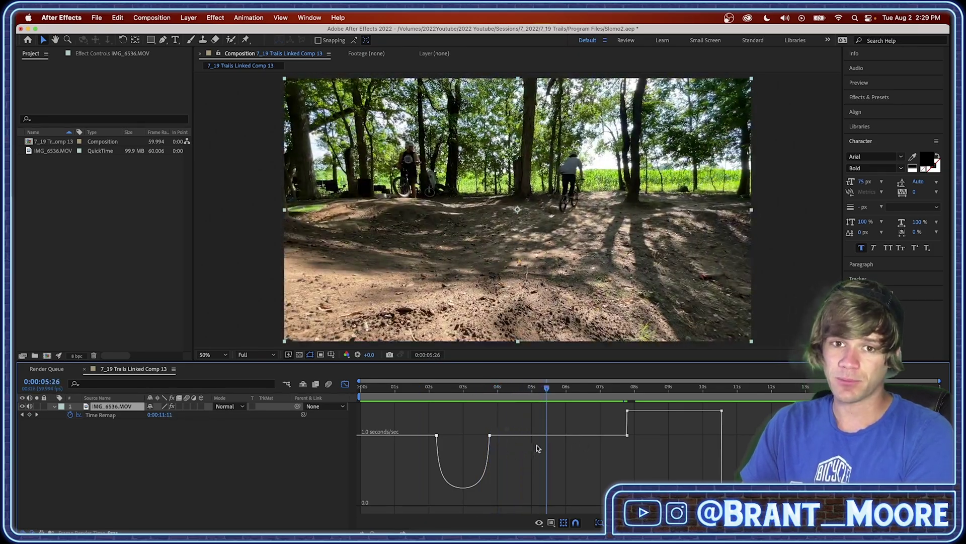
# - Preview the clip's ending in the speed graph and park the playhead at 0:00:07:47
pyautogui.click(627, 395)
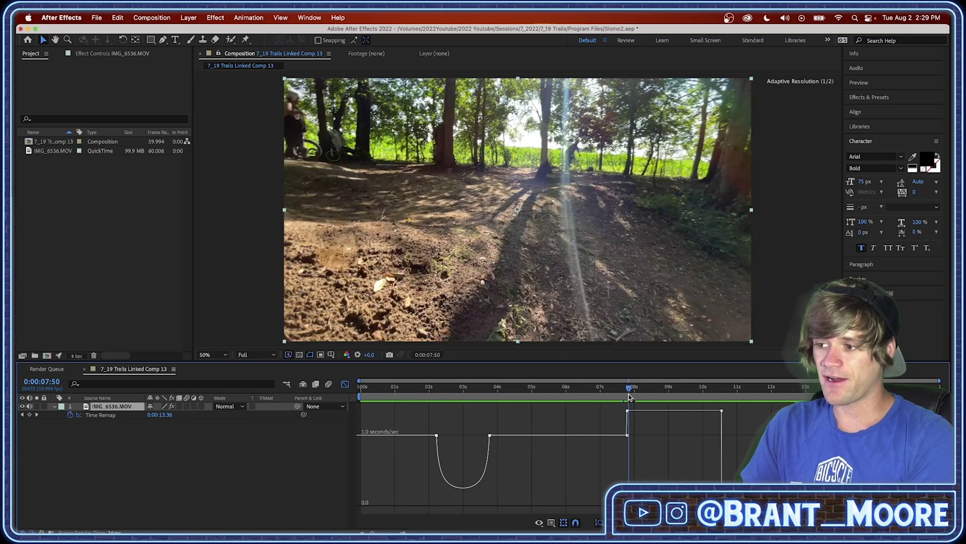
pyautogui.click(344, 384)
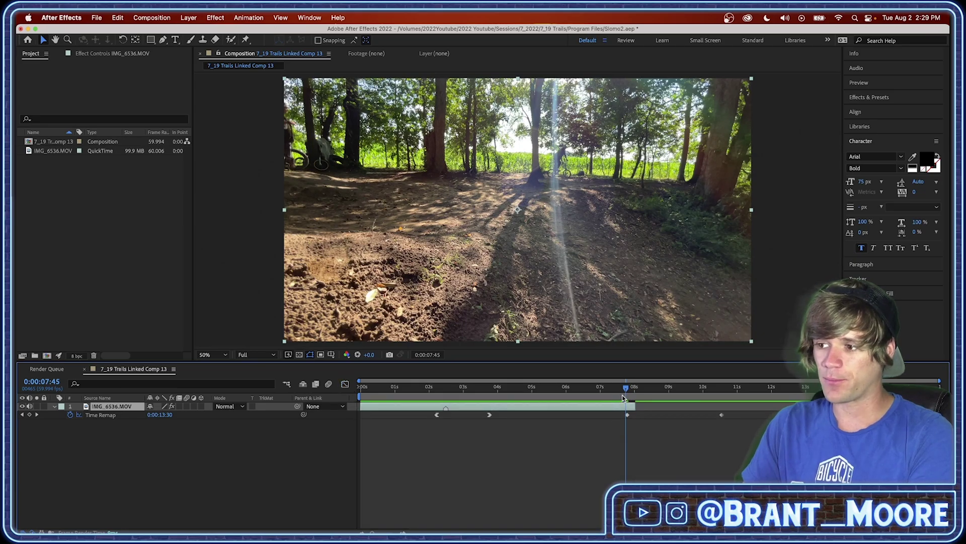
pyautogui.click(345, 384)
pyautogui.click(623, 398)
pyautogui.press('space')
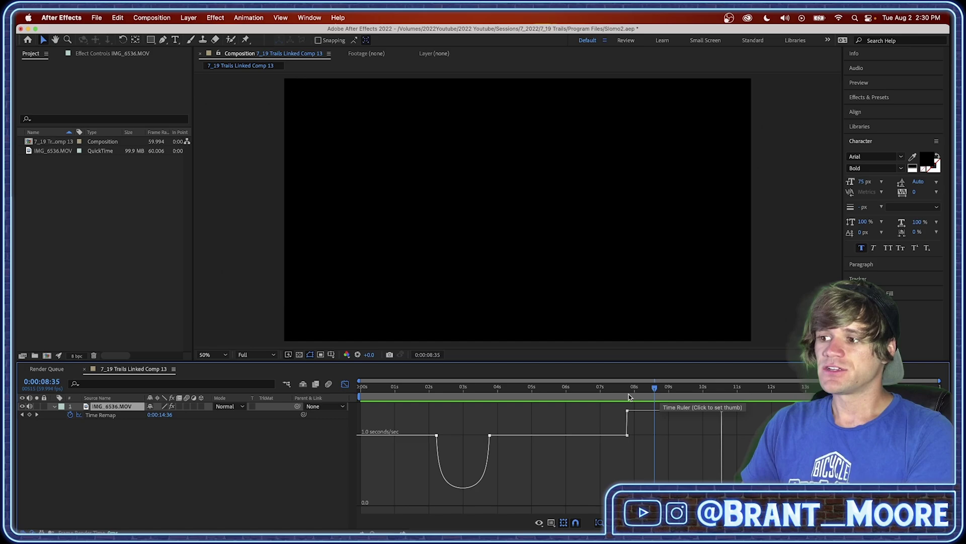
pyautogui.click(609, 388)
pyautogui.click(346, 384)
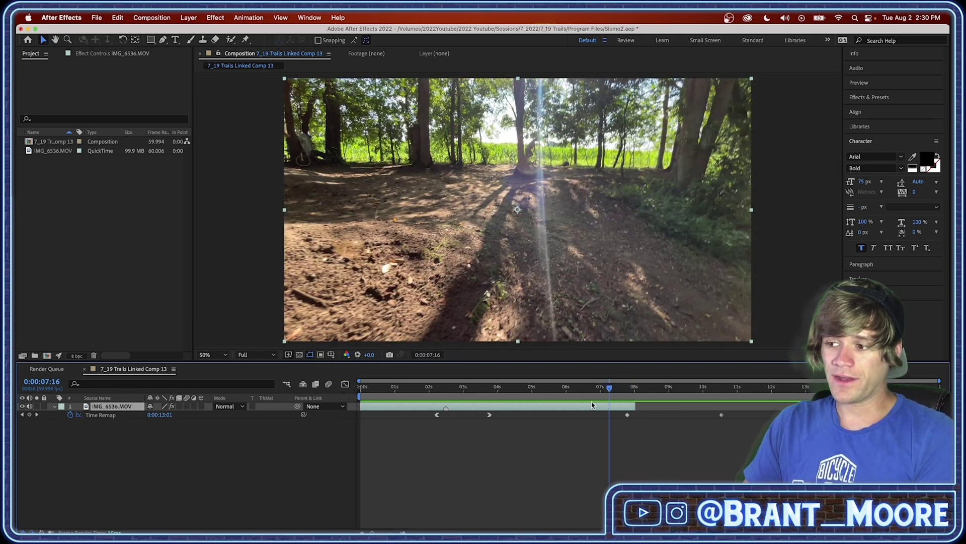
pyautogui.click(625, 388)
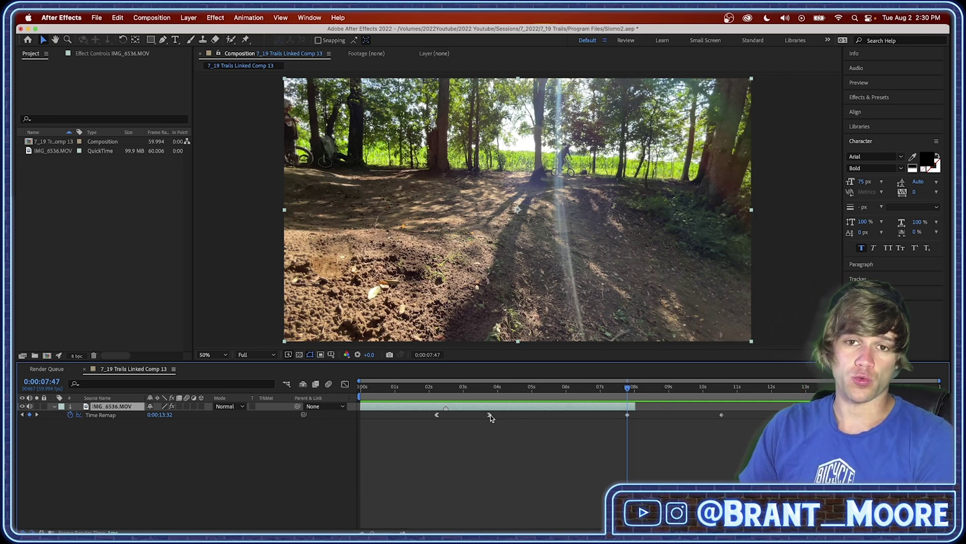
pyautogui.click(478, 387)
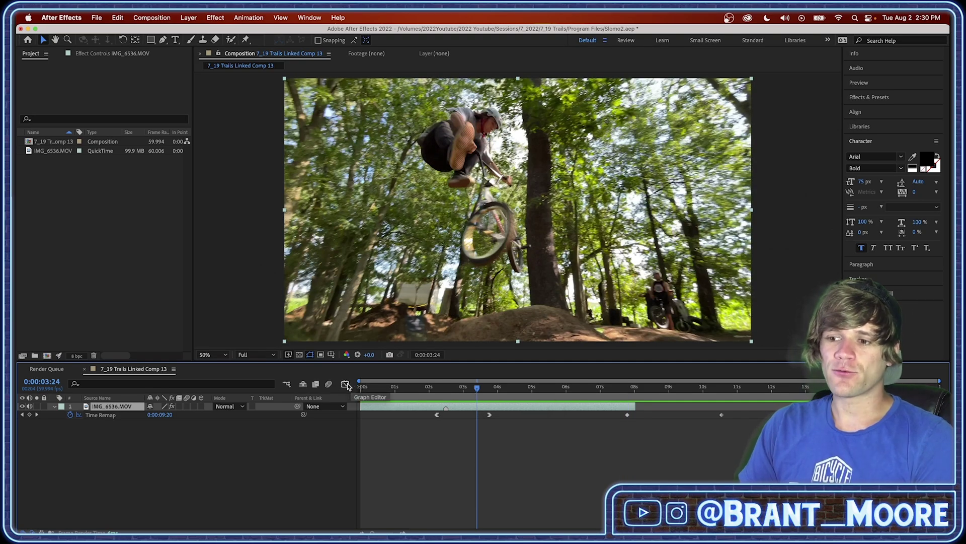
pyautogui.click(346, 385)
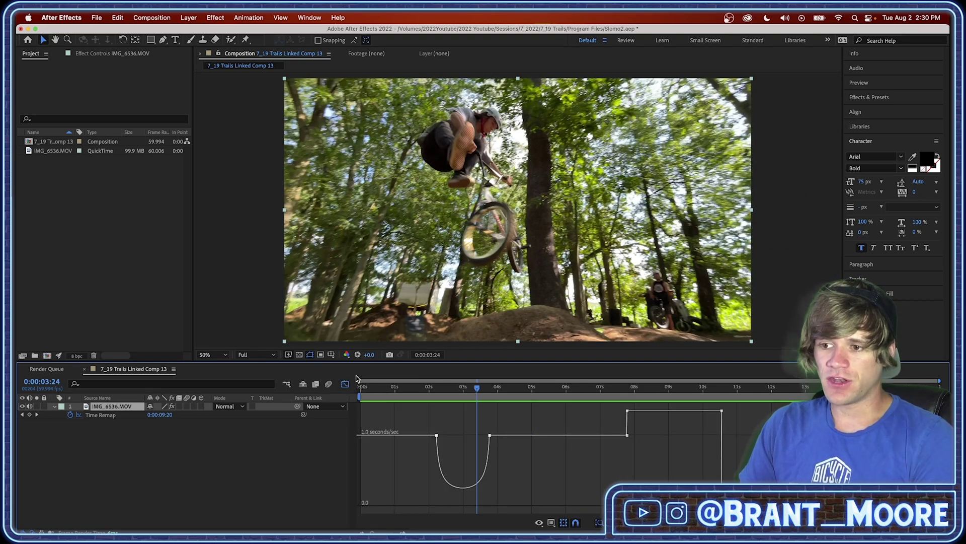
pyautogui.click(346, 384)
pyautogui.click(345, 384)
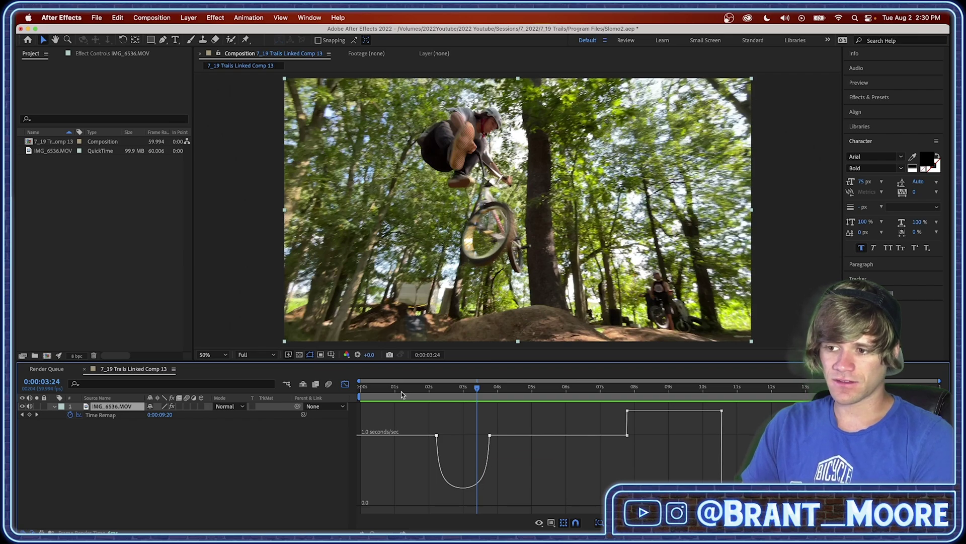
pyautogui.click(345, 384)
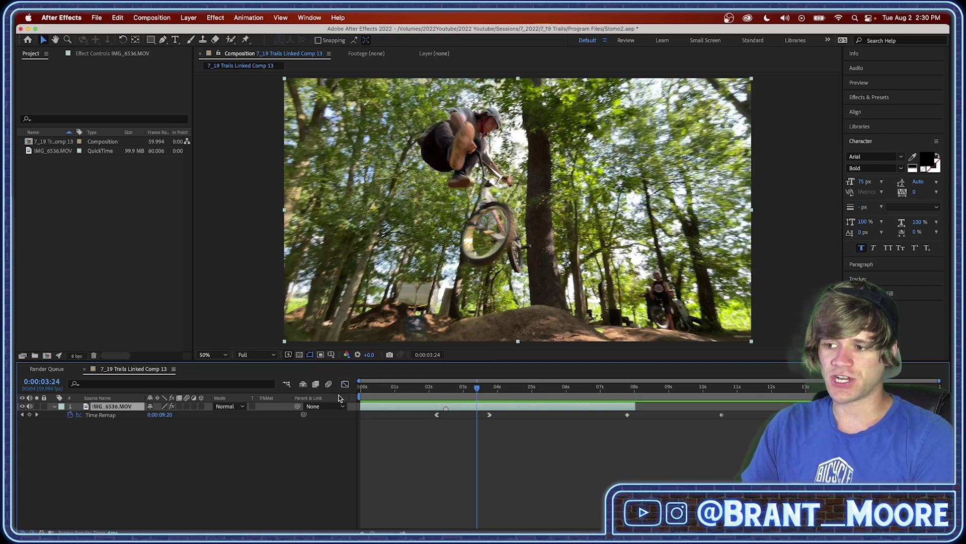
pyautogui.click(29, 415)
pyautogui.moveTo(488, 421); pyautogui.dragTo(627, 409)
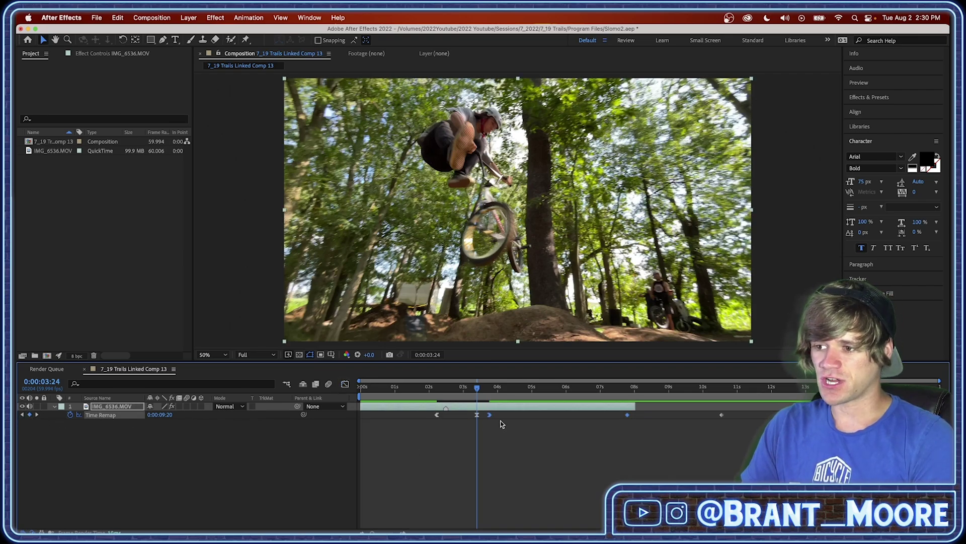
pyautogui.moveTo(489, 414); pyautogui.dragTo(502, 414)
pyautogui.click(344, 384)
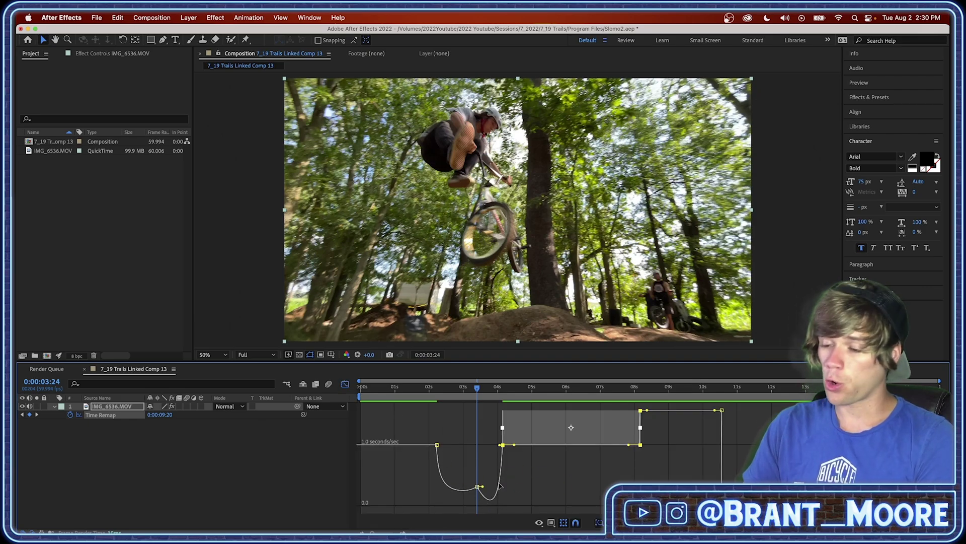
pyautogui.click(345, 385)
pyautogui.click(475, 429)
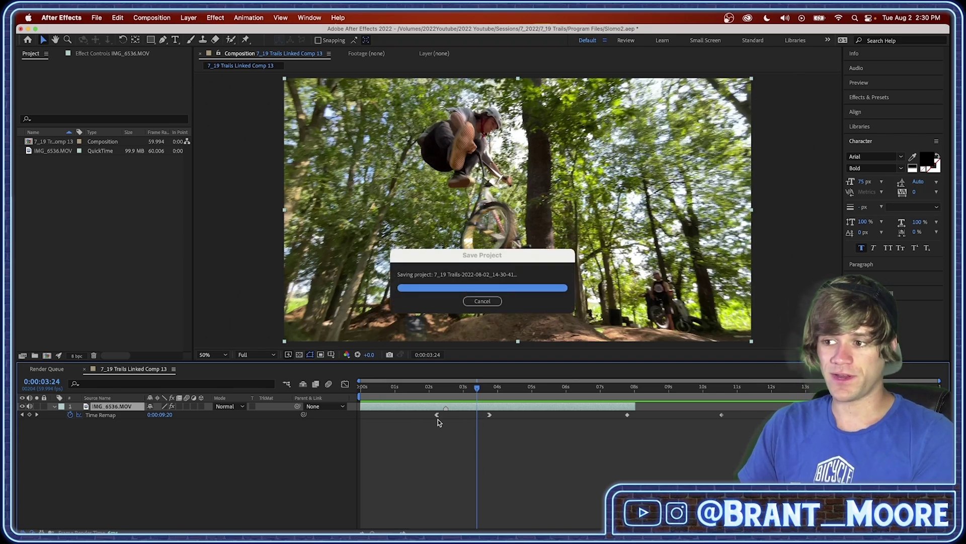
# - Jump to the end point and copy the current time value 0:00:07:47
pyautogui.click(629, 390)
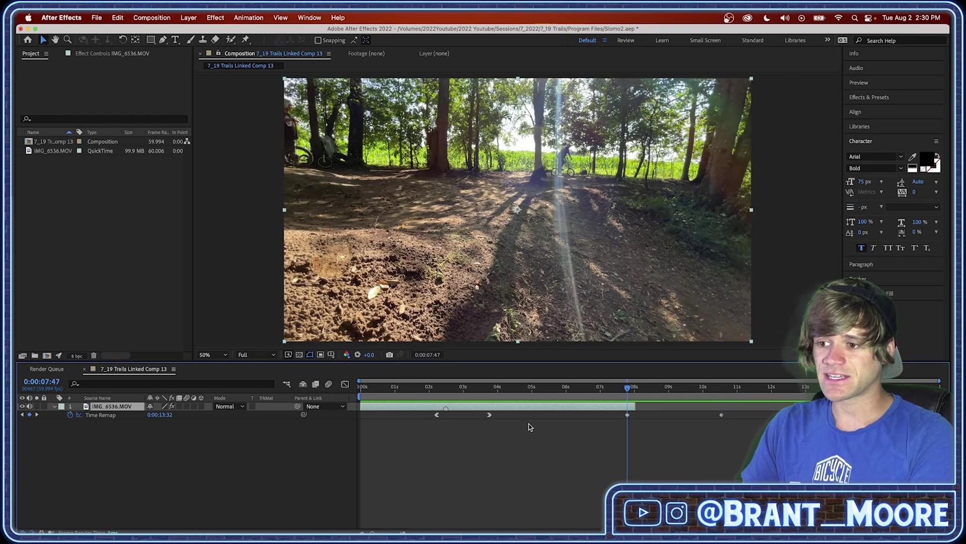
pyautogui.click(436, 358)
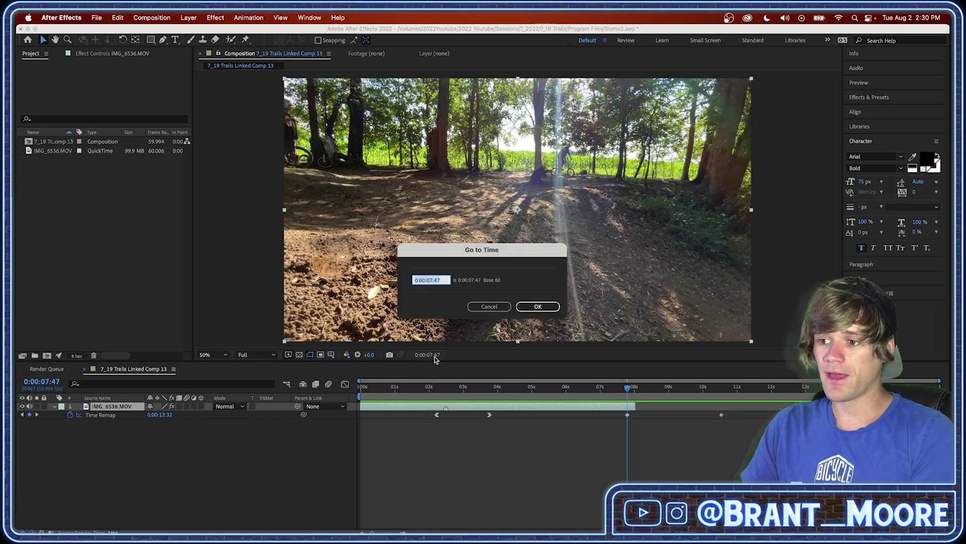
pyautogui.click(483, 305)
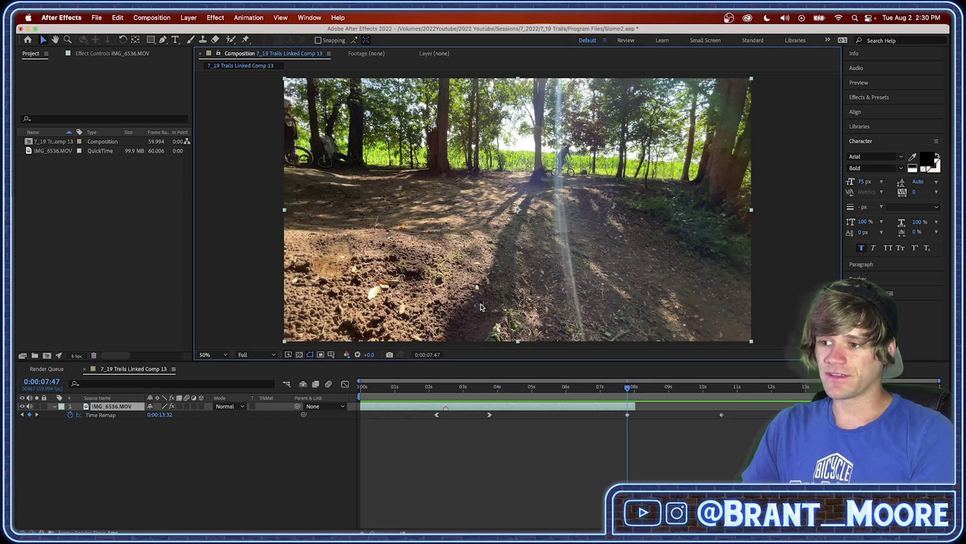
pyautogui.click(434, 357)
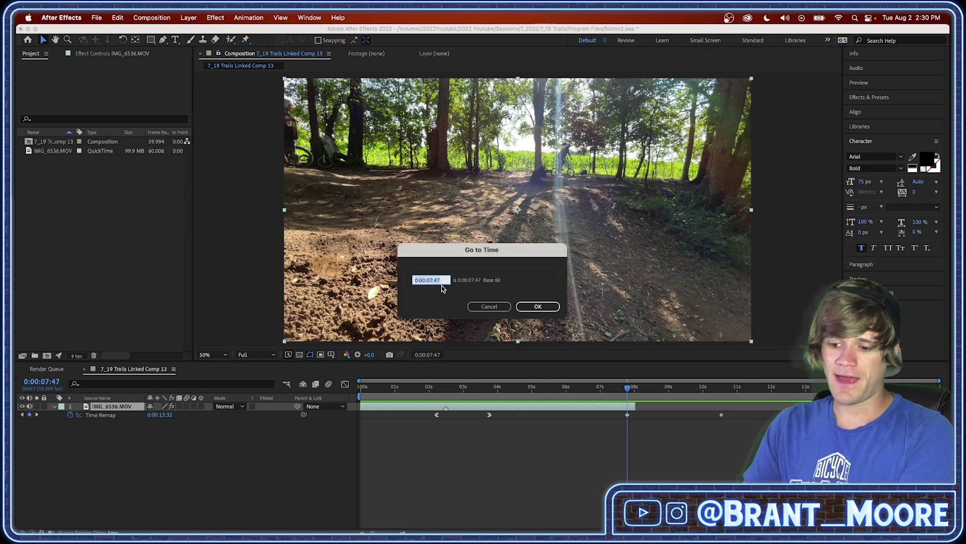
pyautogui.click(538, 308)
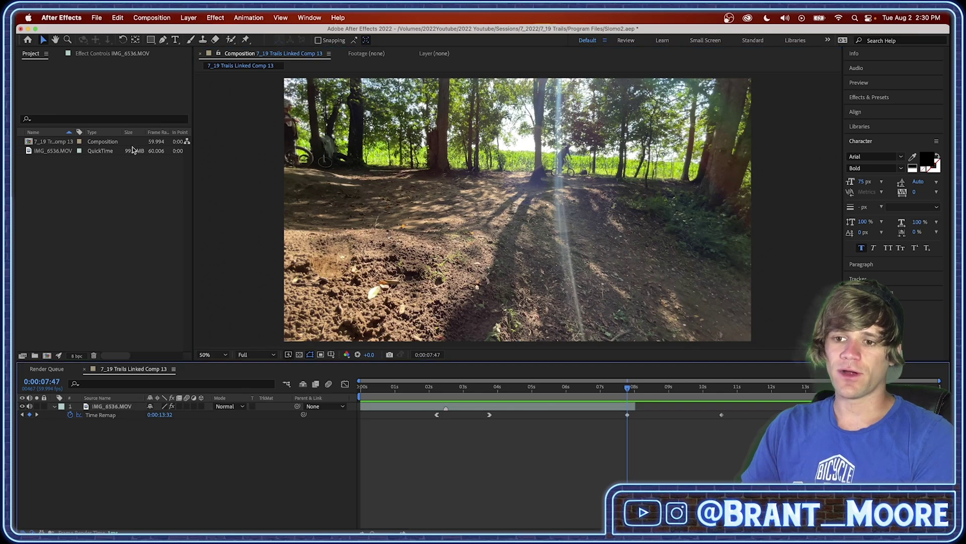
# - Set the composition duration to 0:00:07:47 in Composition Settings
pyautogui.click(151, 18)
pyautogui.click(160, 47)
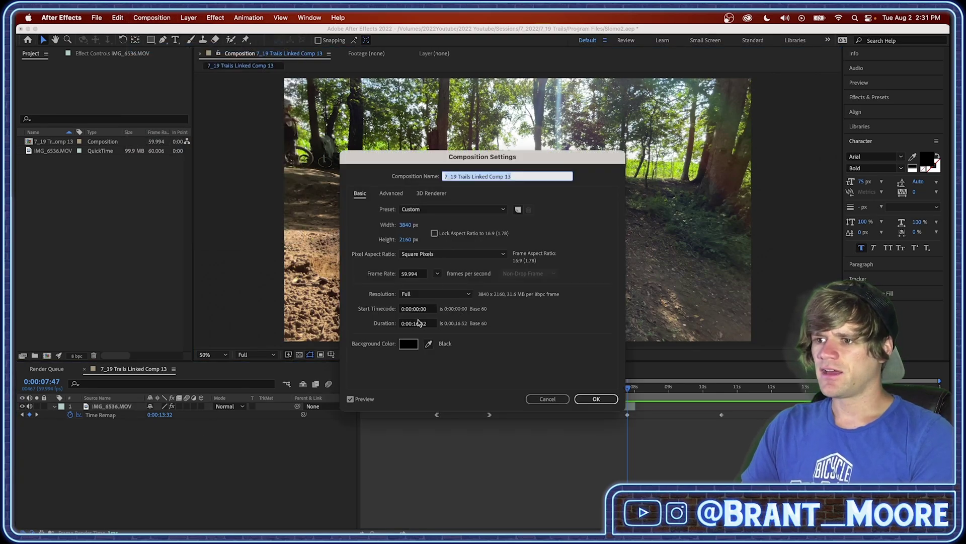
pyautogui.click(419, 324)
pyautogui.write('80000')
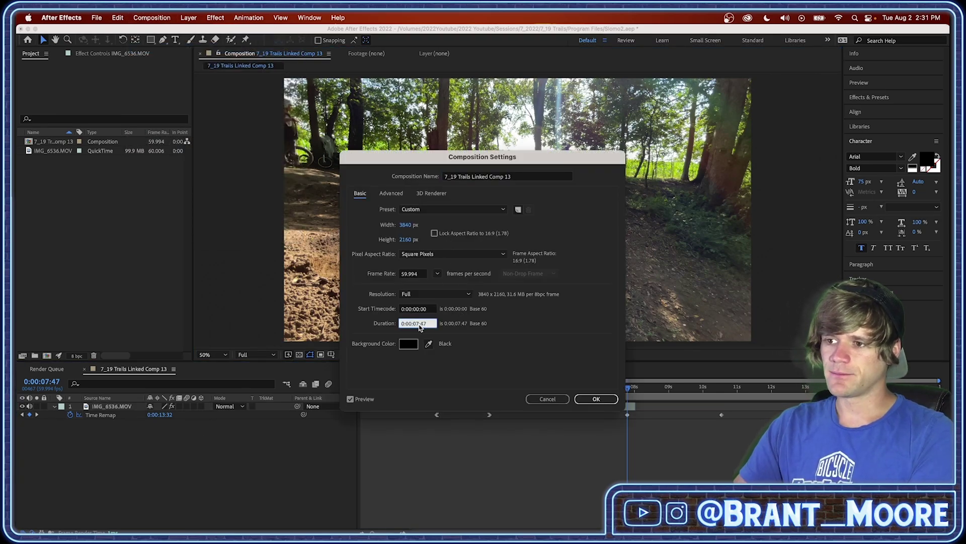
pyautogui.press('Return')
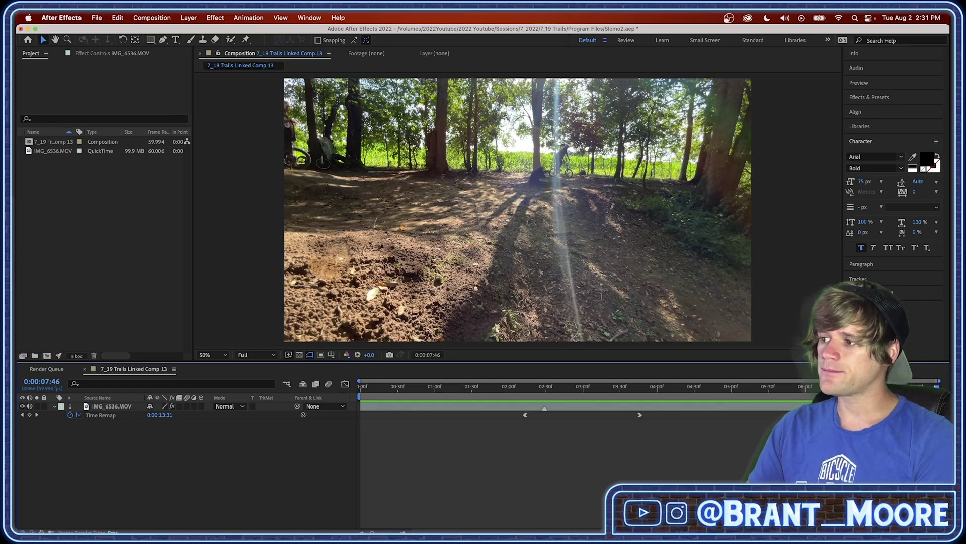
# - Scrub the shortened comp, return to its first frame, save, and switch to Premiere Pro
pyautogui.moveTo(398, 386); pyautogui.dragTo(936, 403)
pyautogui.press('Home')
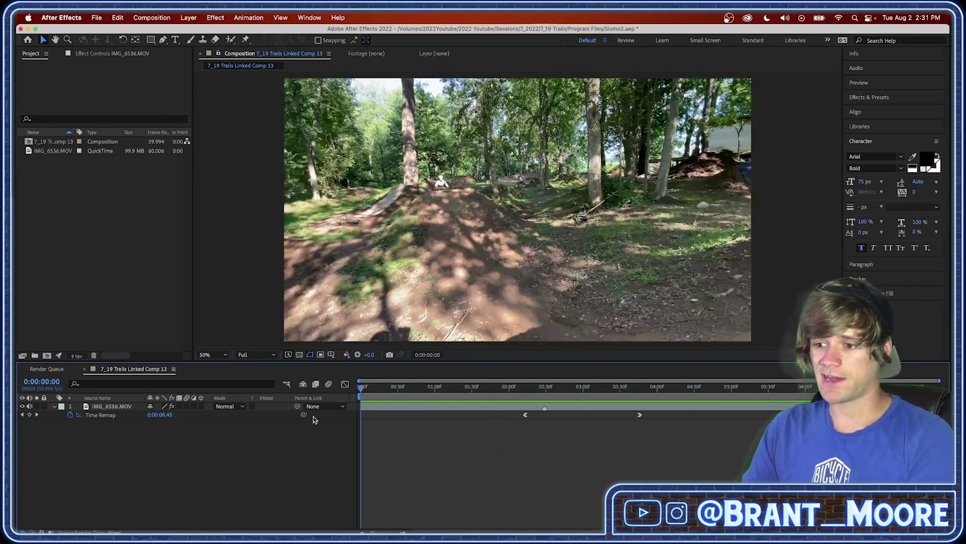
pyautogui.press('super+s')
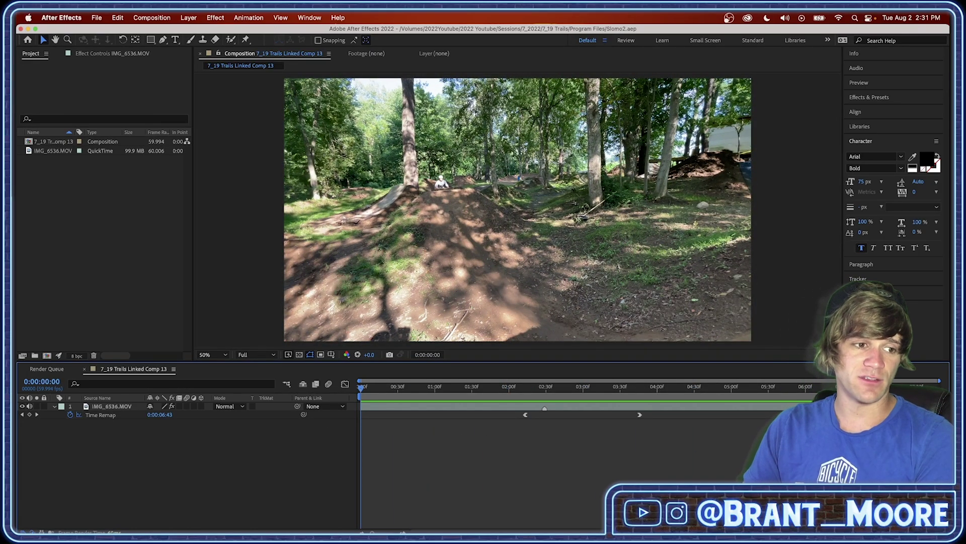
pyautogui.press('super+Tab')
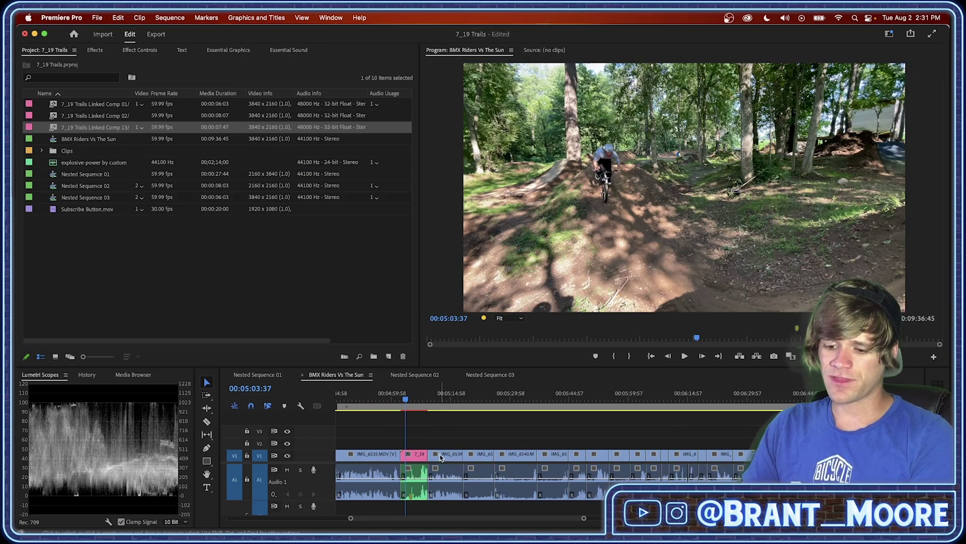
# - Push the clips after the old 7_19 clip right with Track Select Forward, opening a gap
pyautogui.click(412, 495)
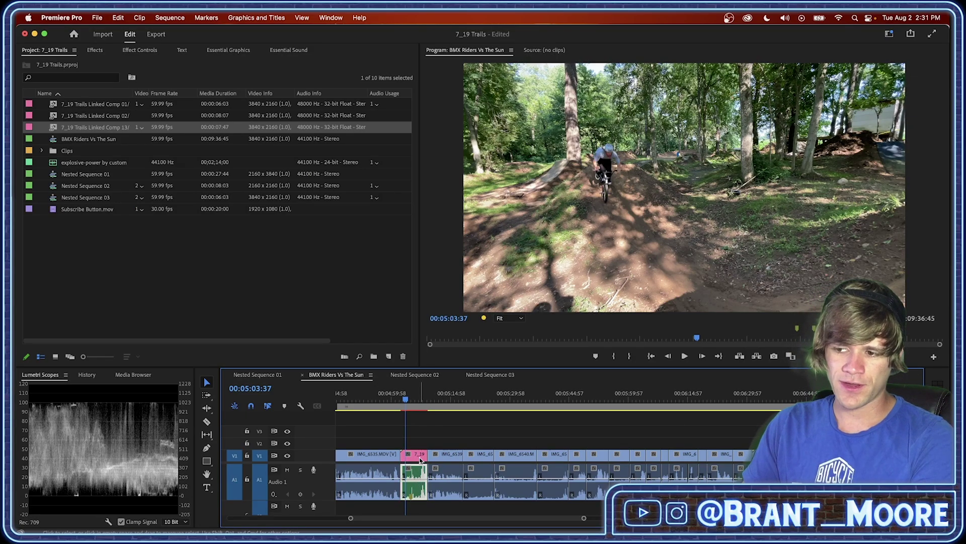
pyautogui.press('a')
pyautogui.click(198, 298)
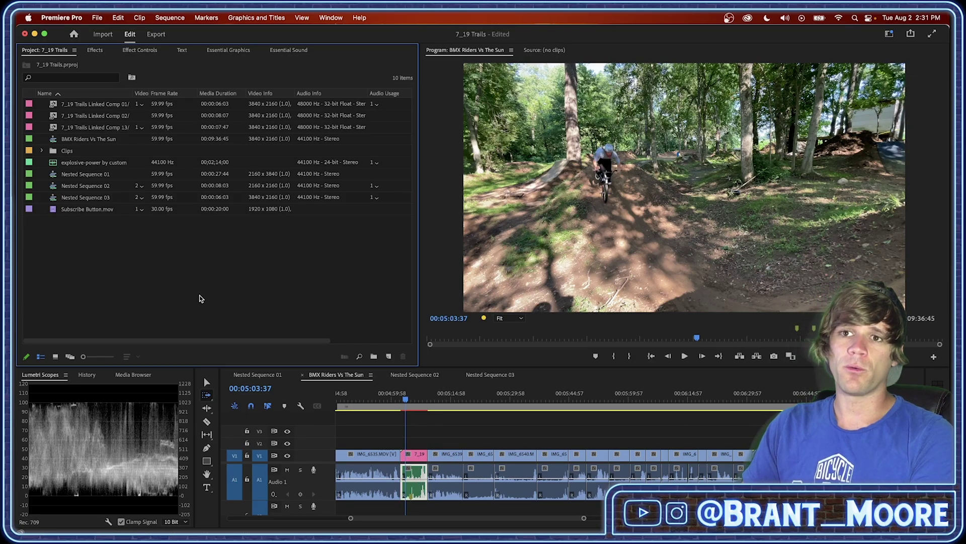
pyautogui.click(101, 130)
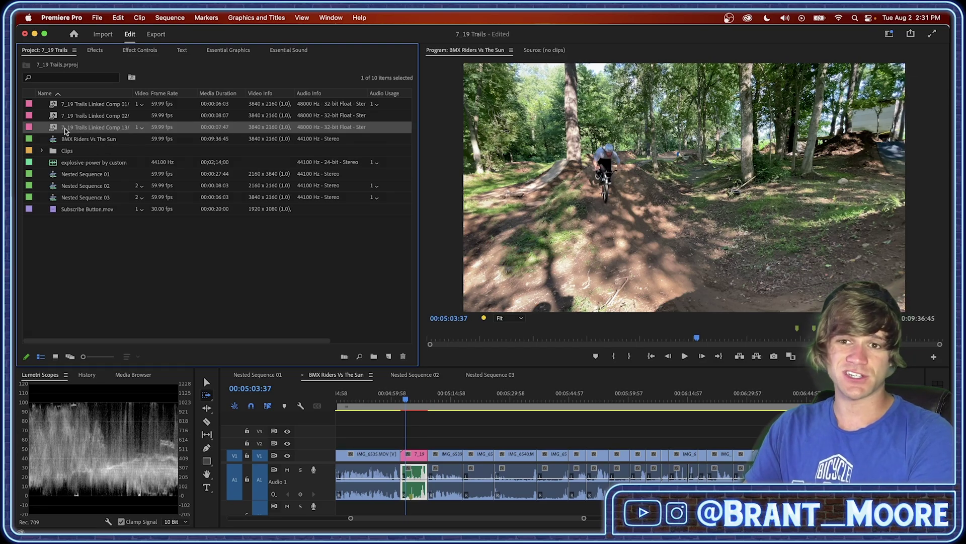
pyautogui.click(448, 456)
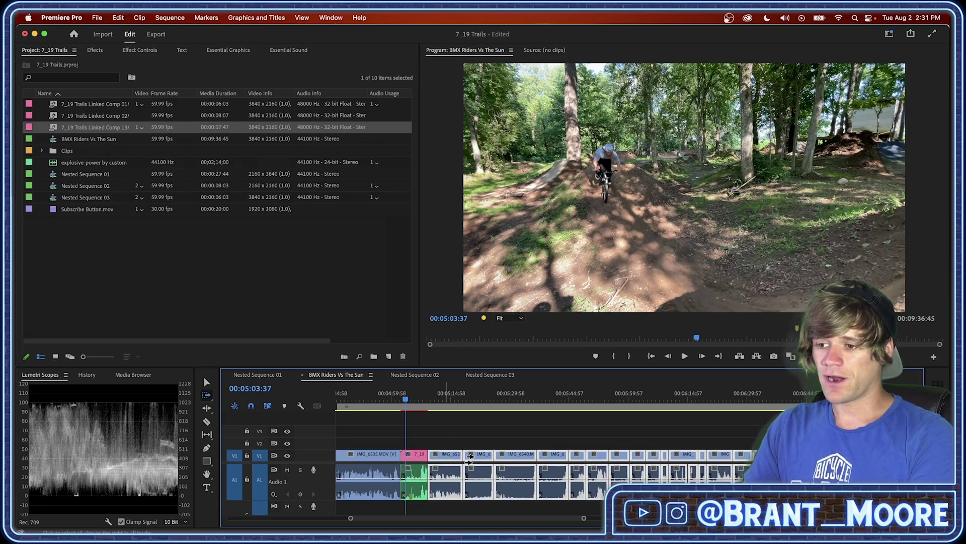
pyautogui.moveTo(448, 455); pyautogui.dragTo(497, 455)
pyautogui.press('v')
# - Replace the old pink clip with 7_19 Trails Linked Comp 13 and play it back
pyautogui.click(414, 448)
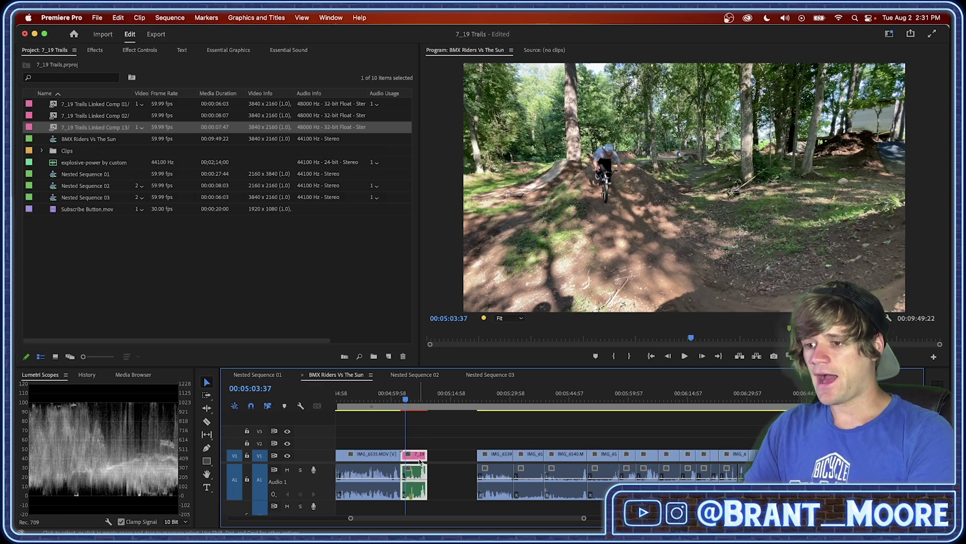
pyautogui.press('Delete')
pyautogui.moveTo(123, 129); pyautogui.dragTo(406, 470)
pyautogui.press('space')
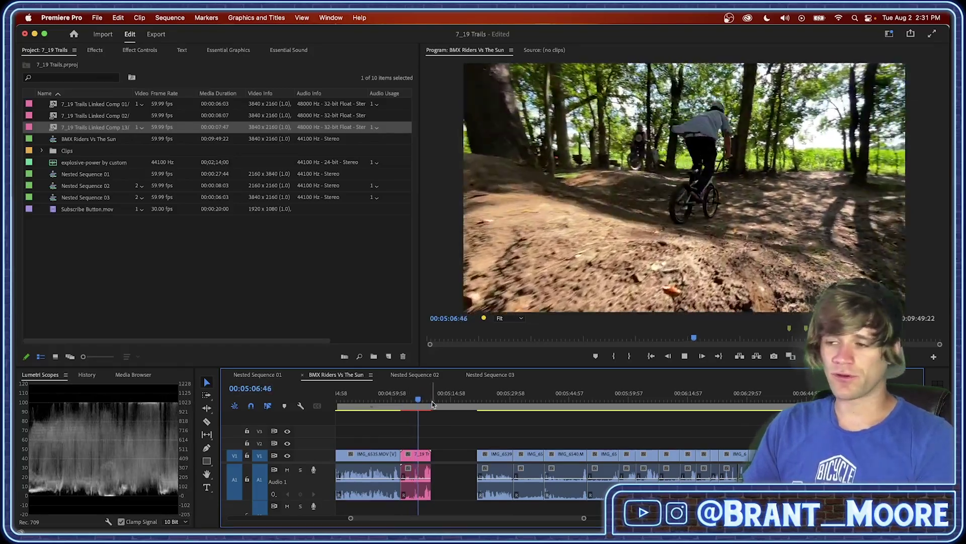
pyautogui.press('space')
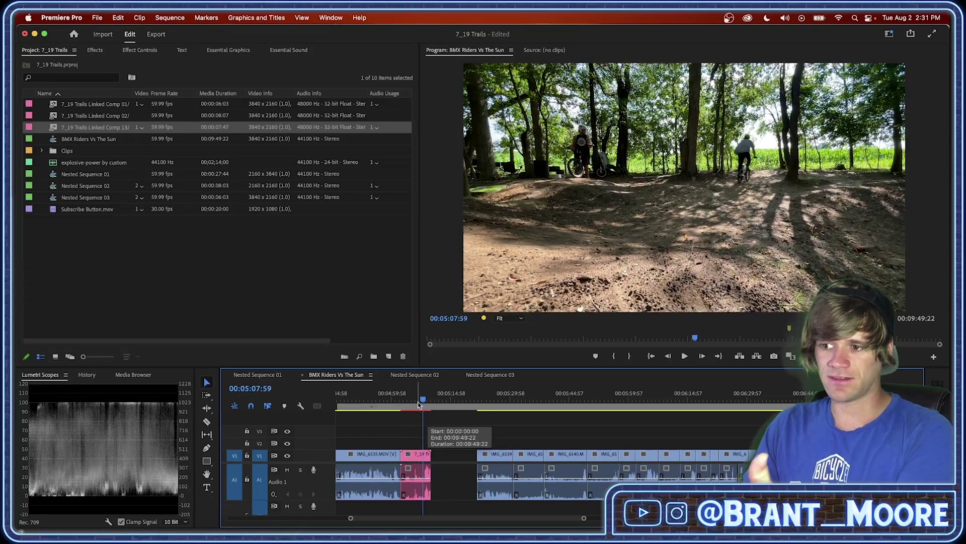
# - Ripple delete the leftover gap so later clips close up, then save the Premiere project
pyautogui.rightClick(458, 460)
pyautogui.click(460, 463)
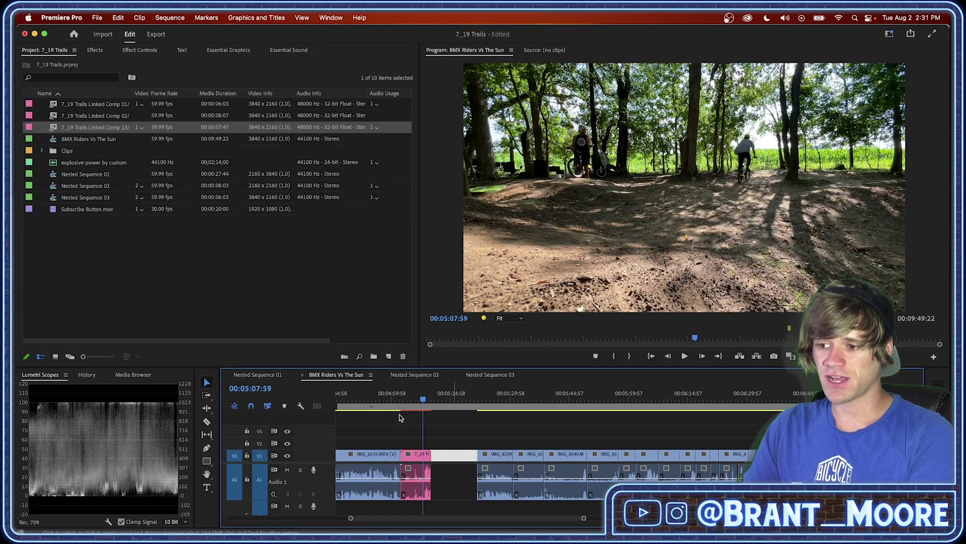
pyautogui.press('Down')
pyautogui.click(407, 404)
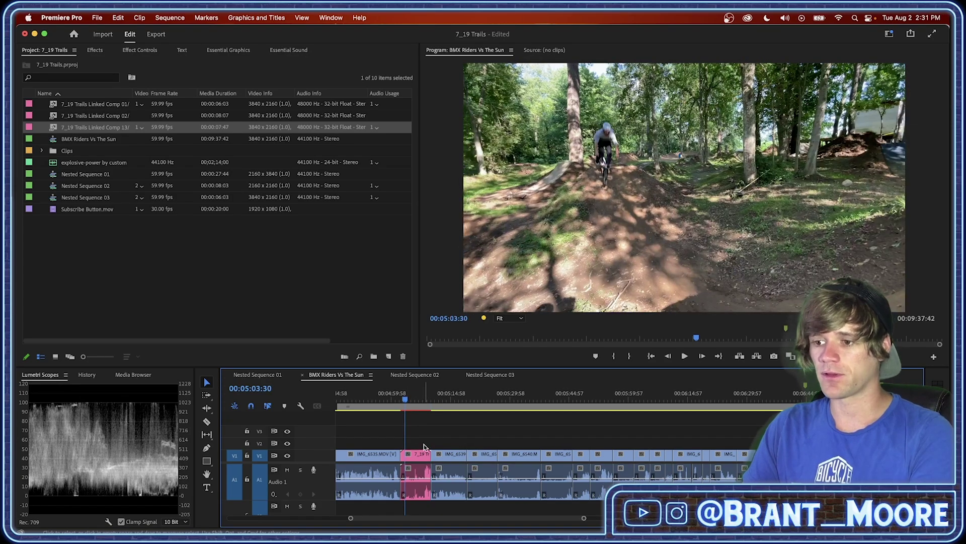
pyautogui.press('super+s')
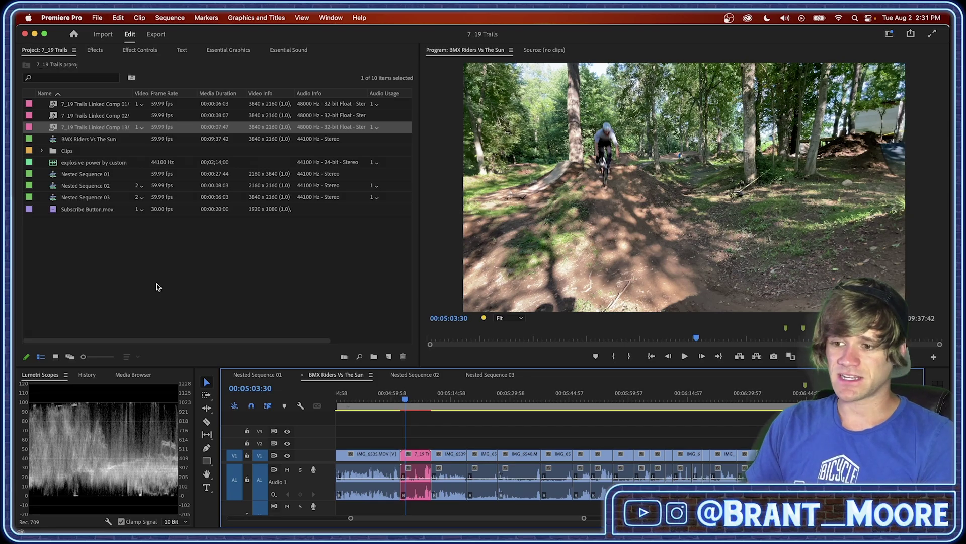
pyautogui.press('super+Tab')
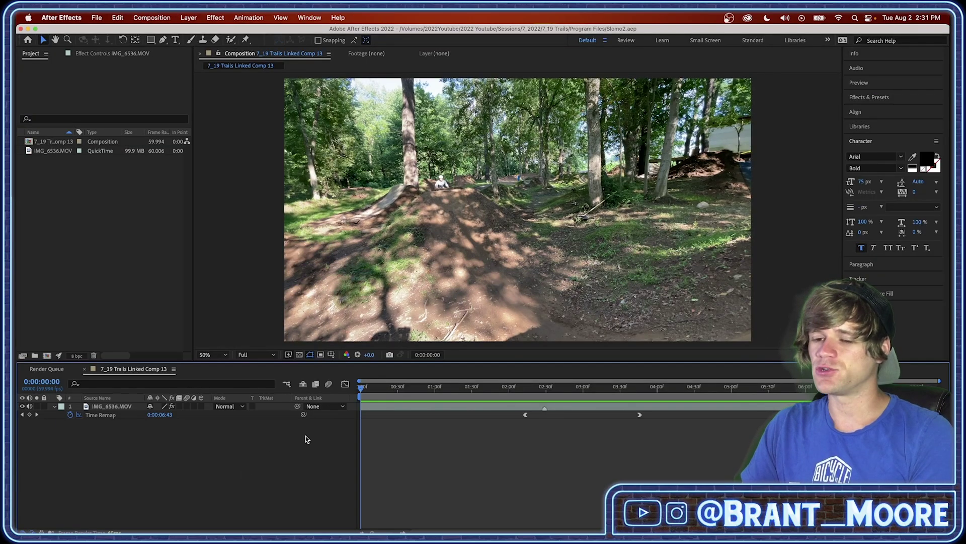